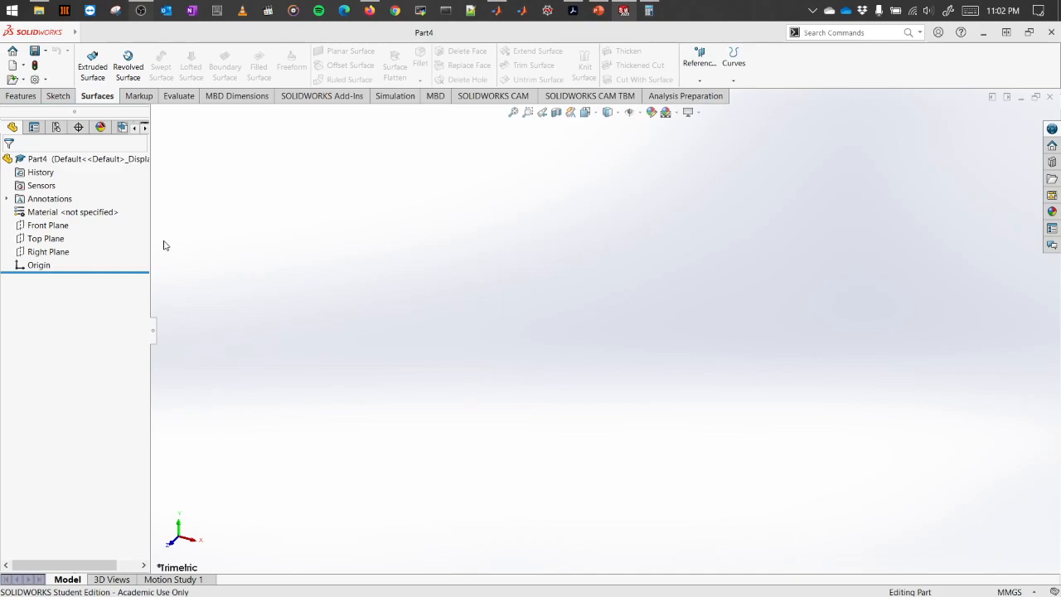
Step: Sketch a center rectangle about 86 by 55 mm on the Top Plane, centered on the origin, and exit the sketch
right_click(51, 243)
click(88, 222)
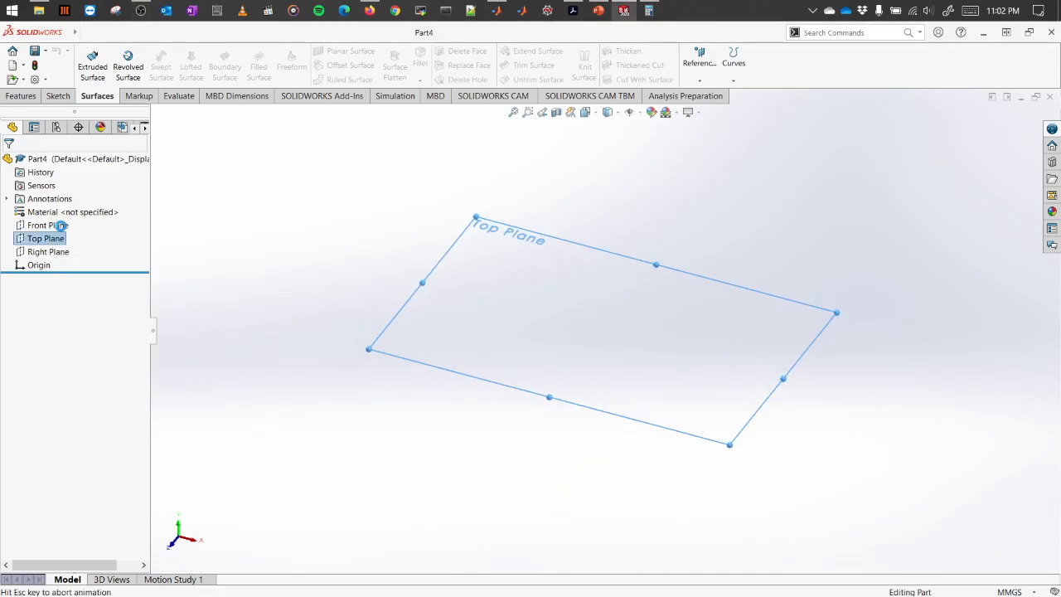
click(175, 66)
click(53, 208)
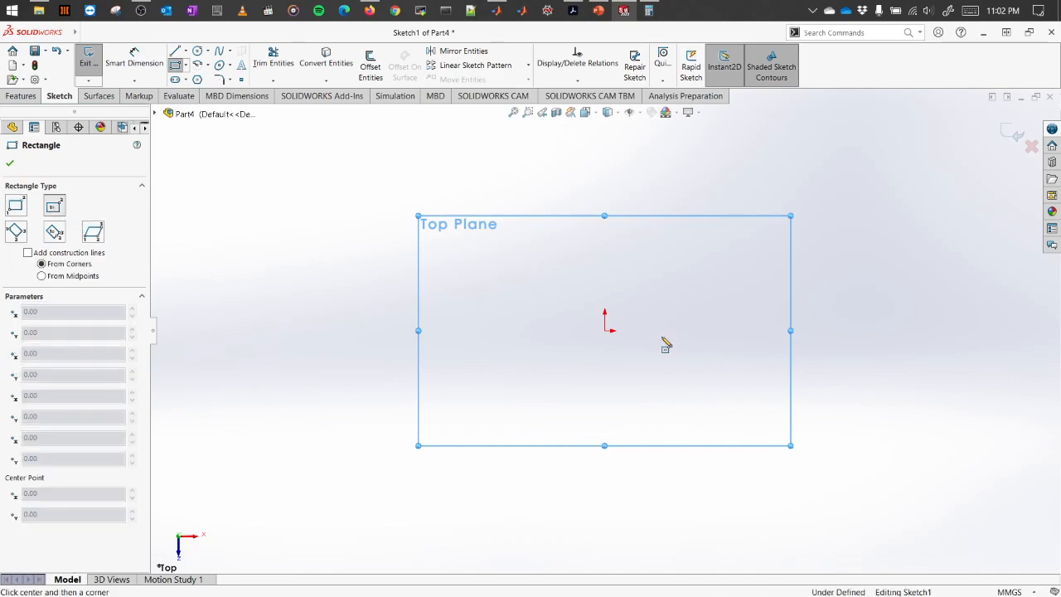
click(604, 330)
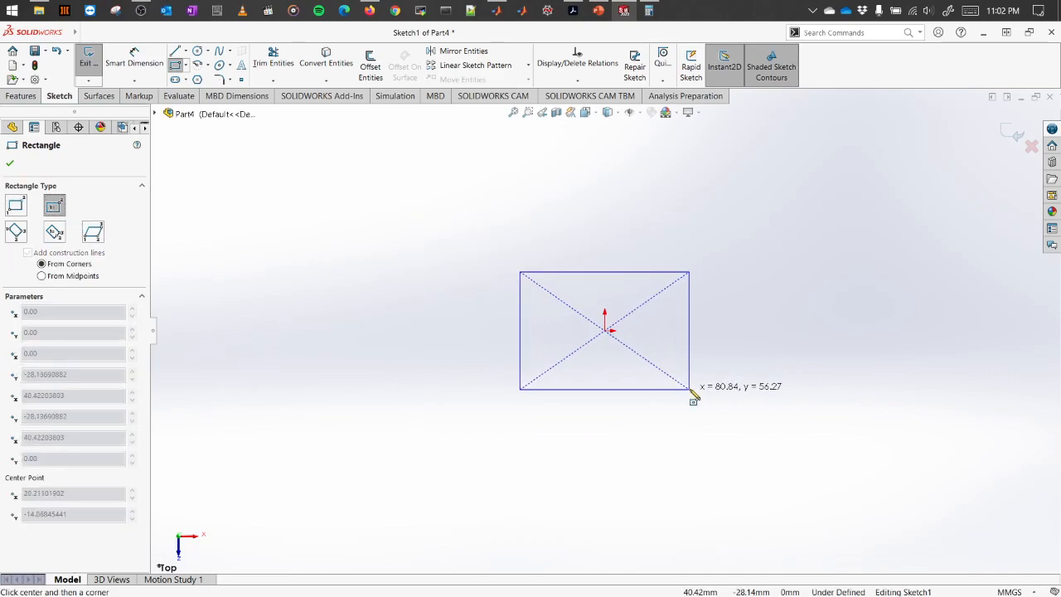
click(695, 388)
click(1011, 135)
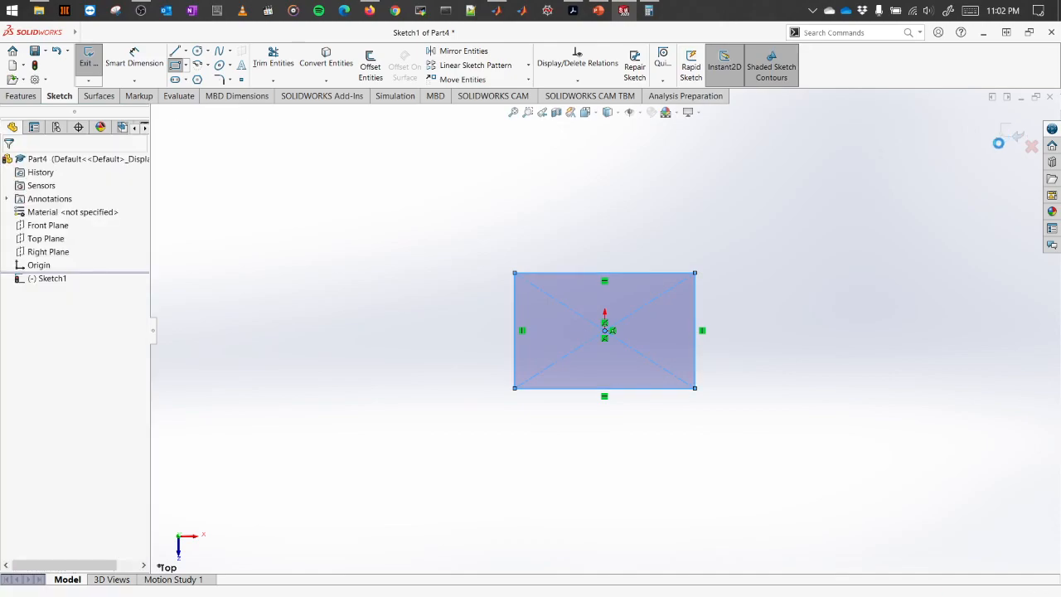
mouse_move(814, 368)
middle_down()
mouse_move(737, 227)
mouse_move(796, 210)
mouse_move(732, 229)
mouse_move(809, 213)
middle_up()
click(699, 58)
click(711, 90)
middle_drag(530, 209, 562, 347)
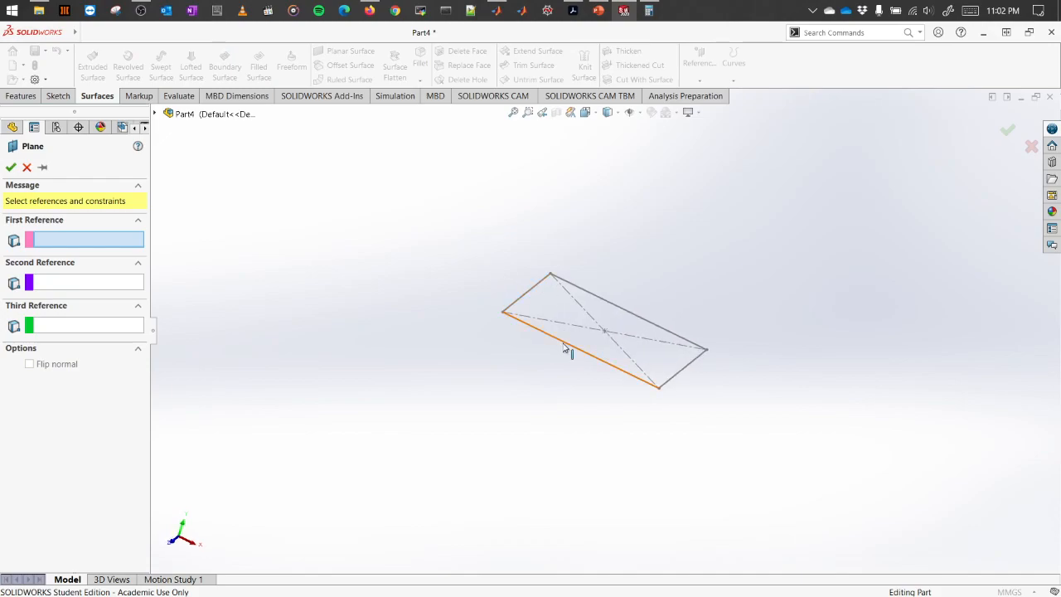
click(565, 348)
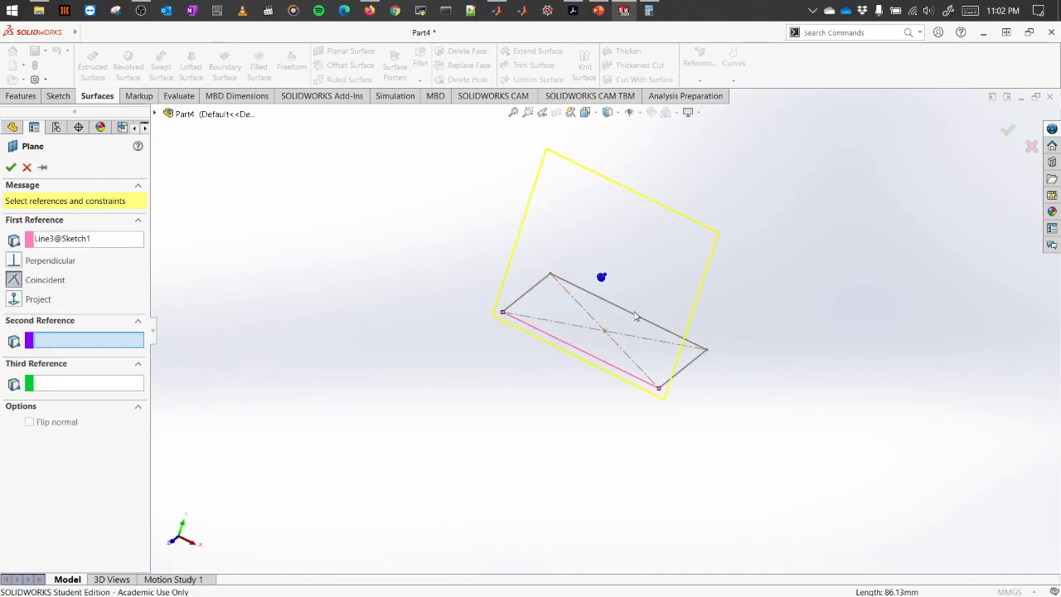
click(637, 321)
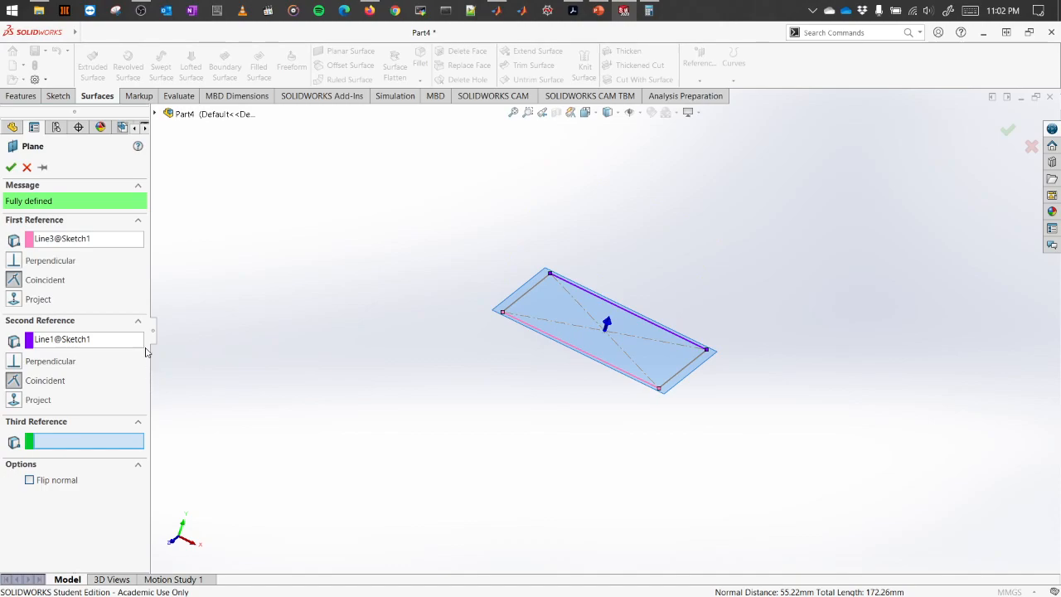
click(26, 167)
Step: Create a reference plane offset 100 mm above the Top Plane
click(46, 238)
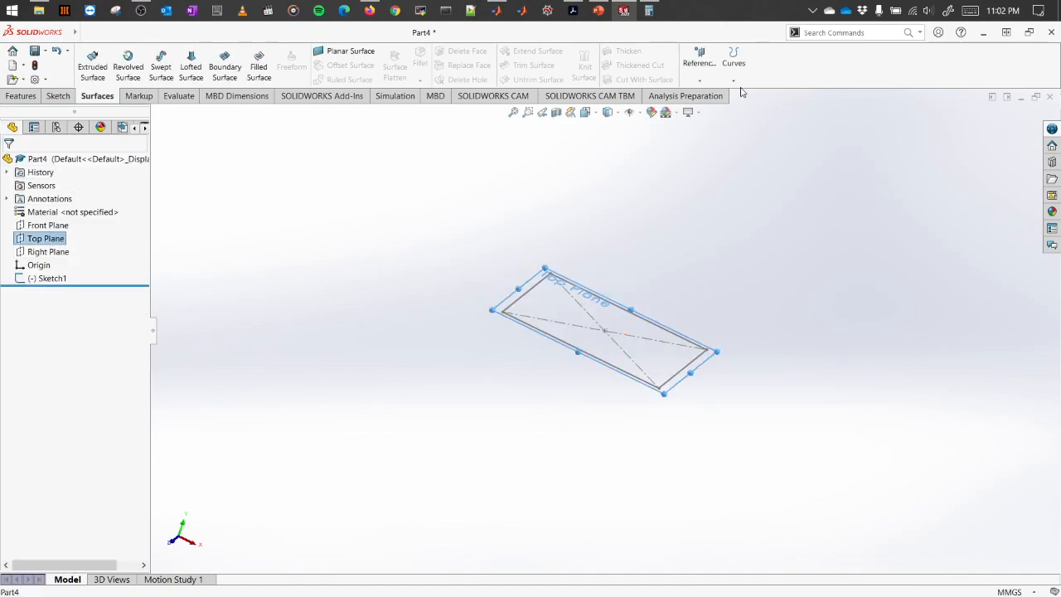
click(699, 81)
click(709, 94)
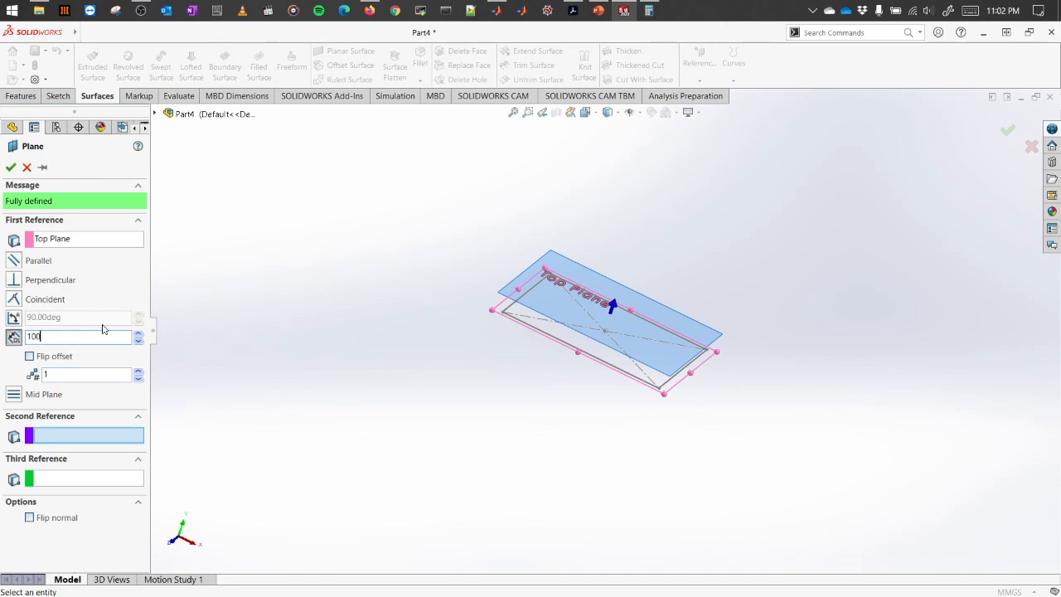
text(100)
key(Return)
key(Return)
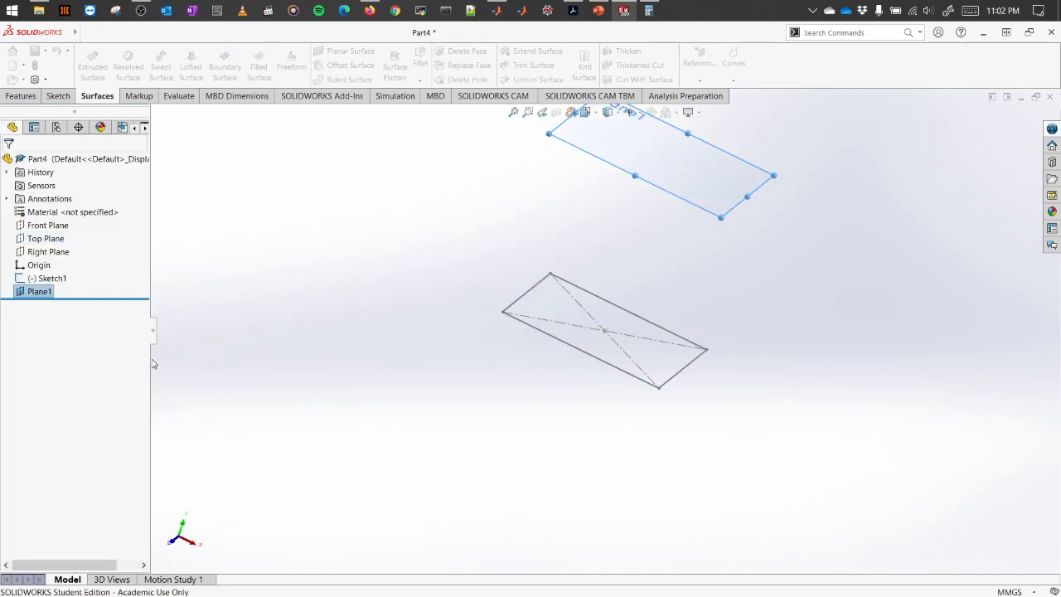
Step: Sketch a circle with a radius of about 27 mm on the new offset plane, centered on the origin
scroll(758, 165, down, 3)
right_click(610, 249)
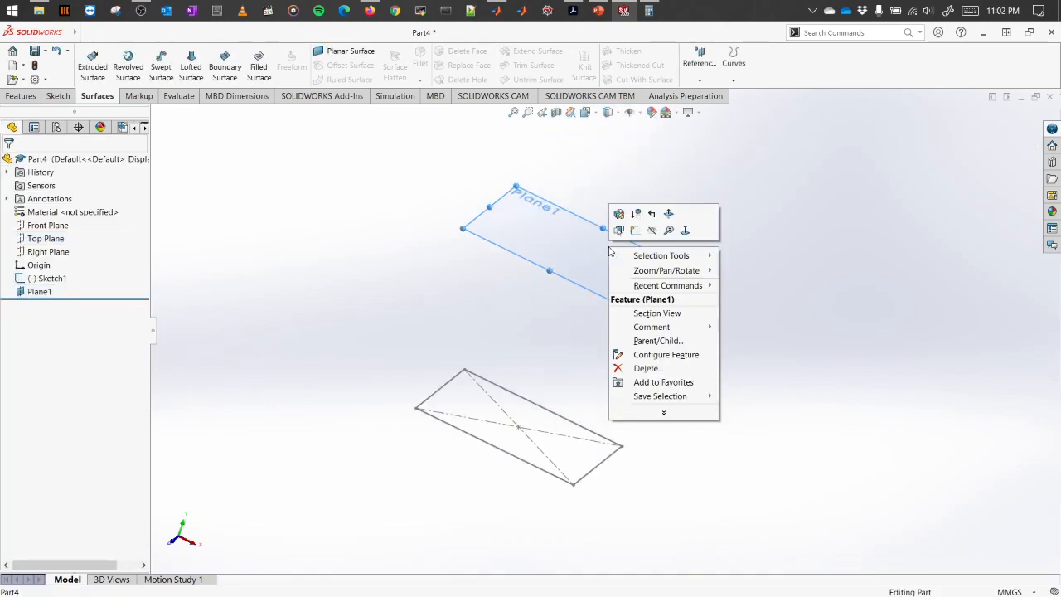
click(635, 231)
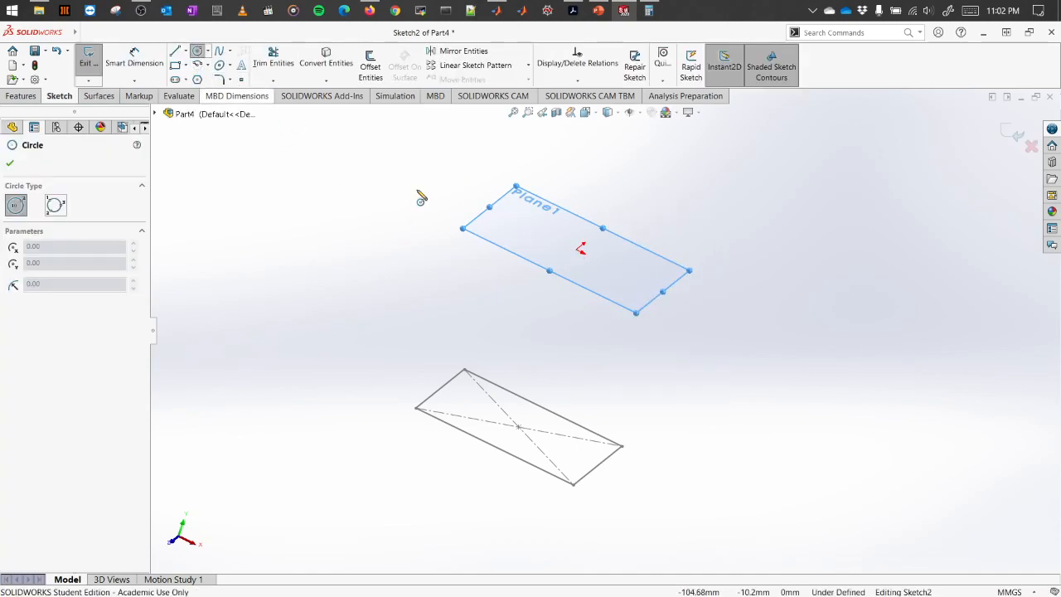
click(581, 249)
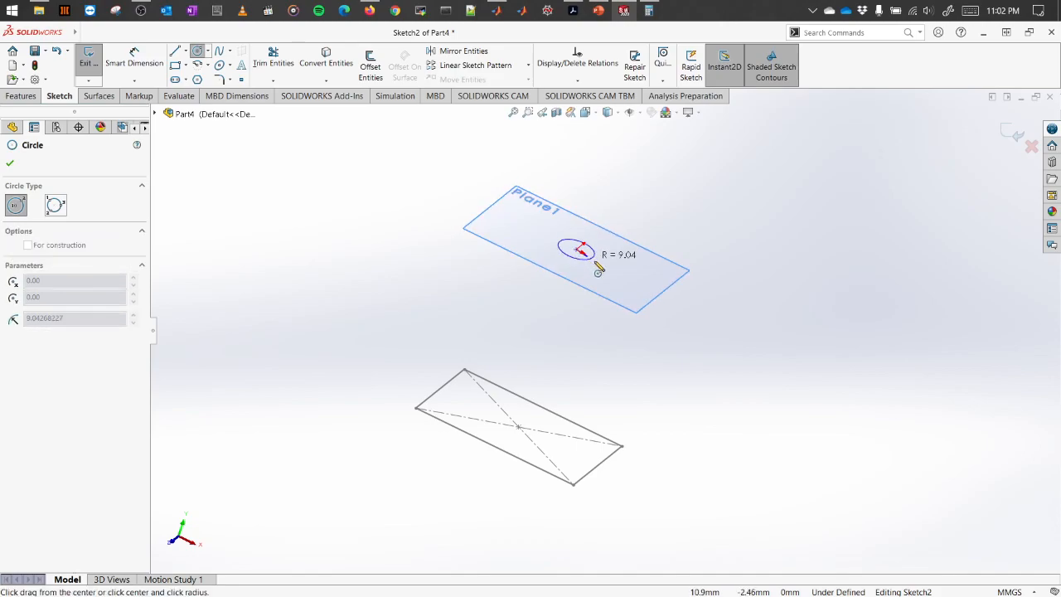
click(630, 275)
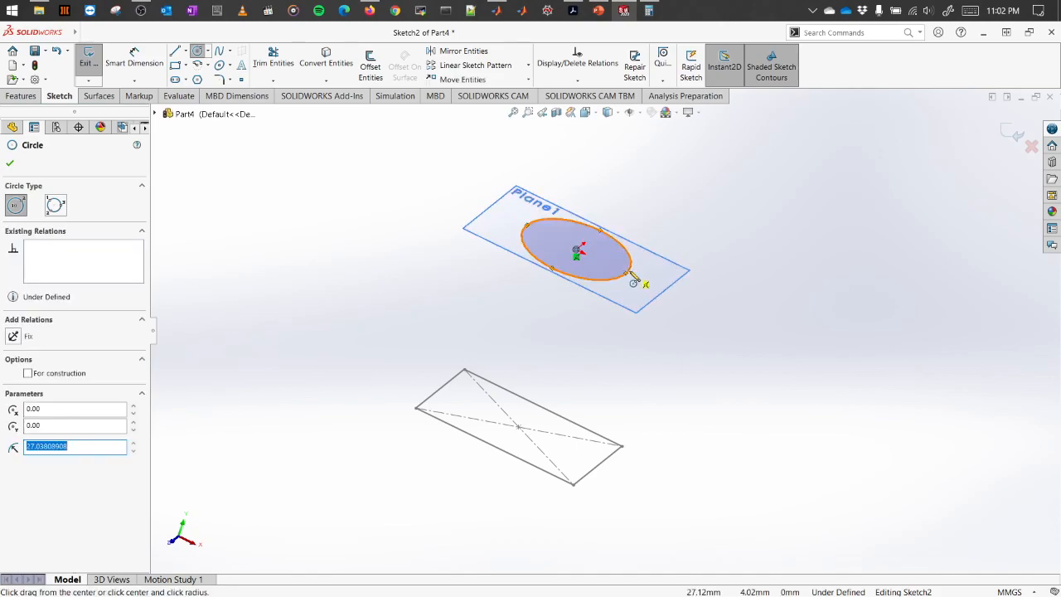
right_click(716, 217)
click(743, 221)
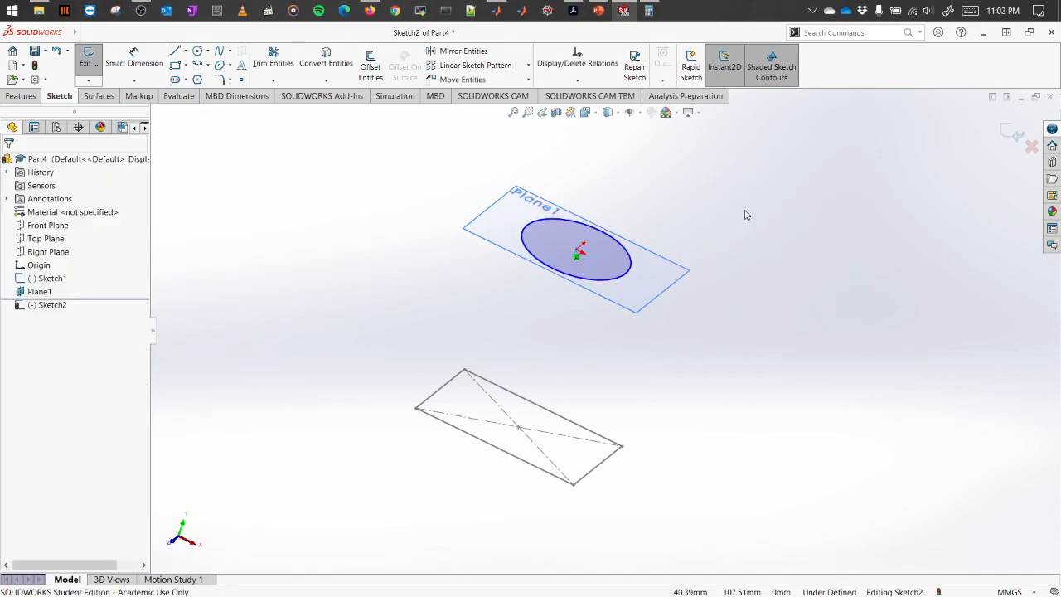
Step: Exit the circle sketch and create a second reference plane offset 100 mm above Plane1
click(39, 291)
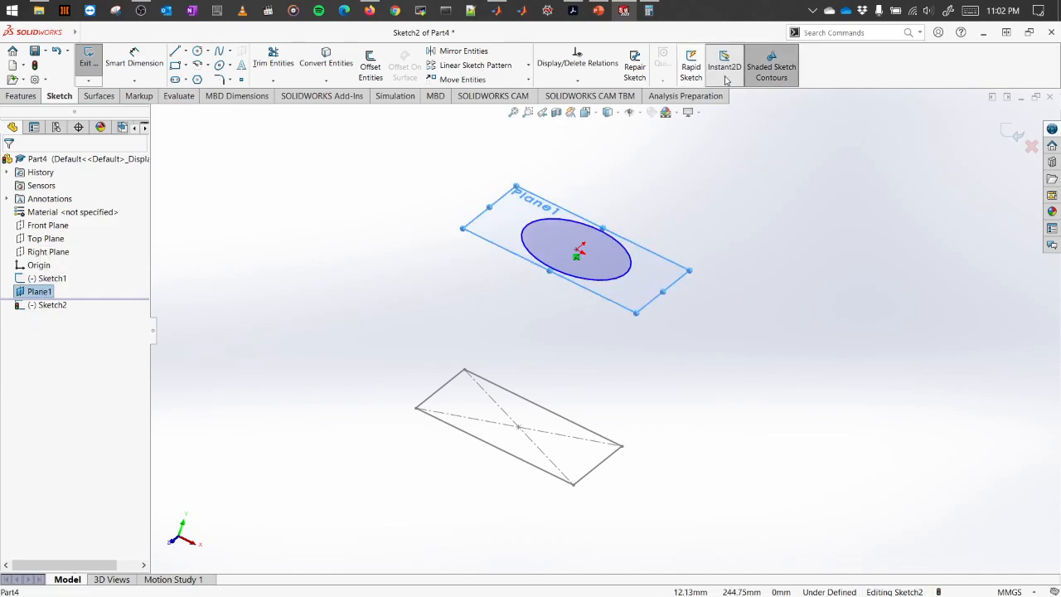
click(93, 97)
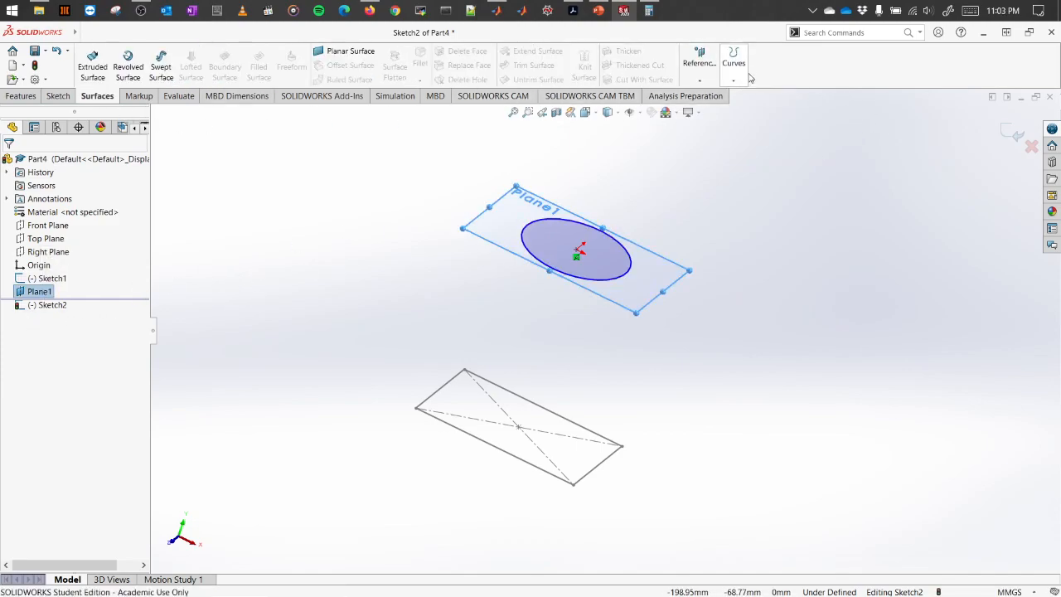
click(703, 68)
click(713, 92)
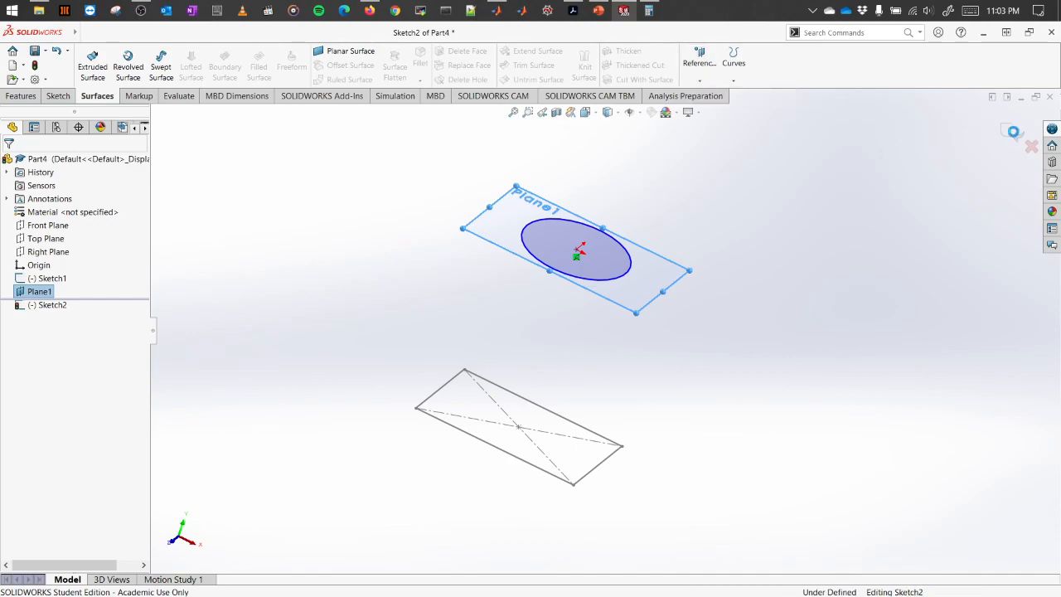
click(699, 81)
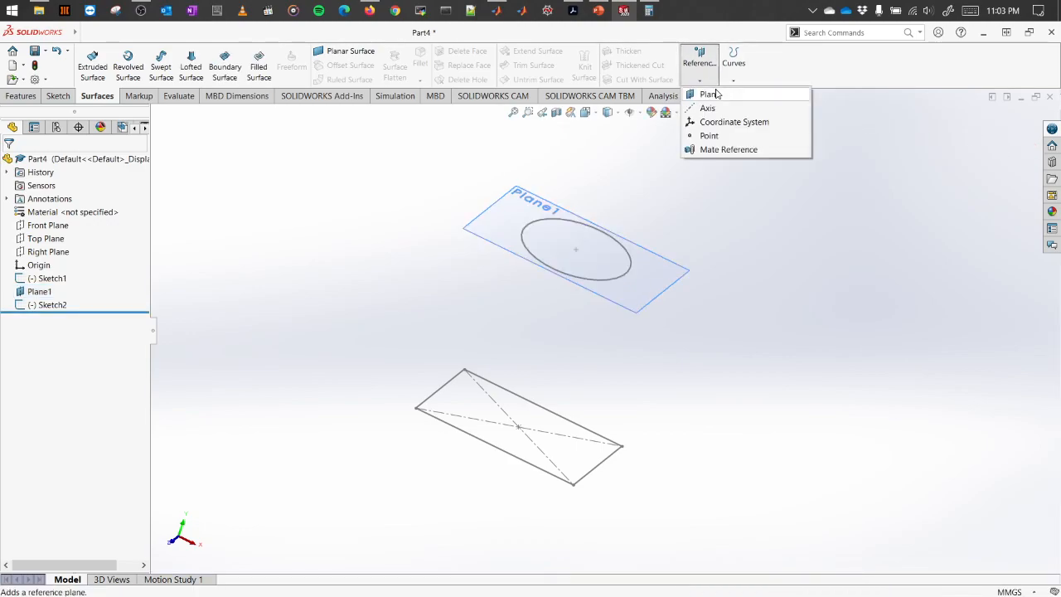
click(716, 93)
scroll(741, 238, up, 3)
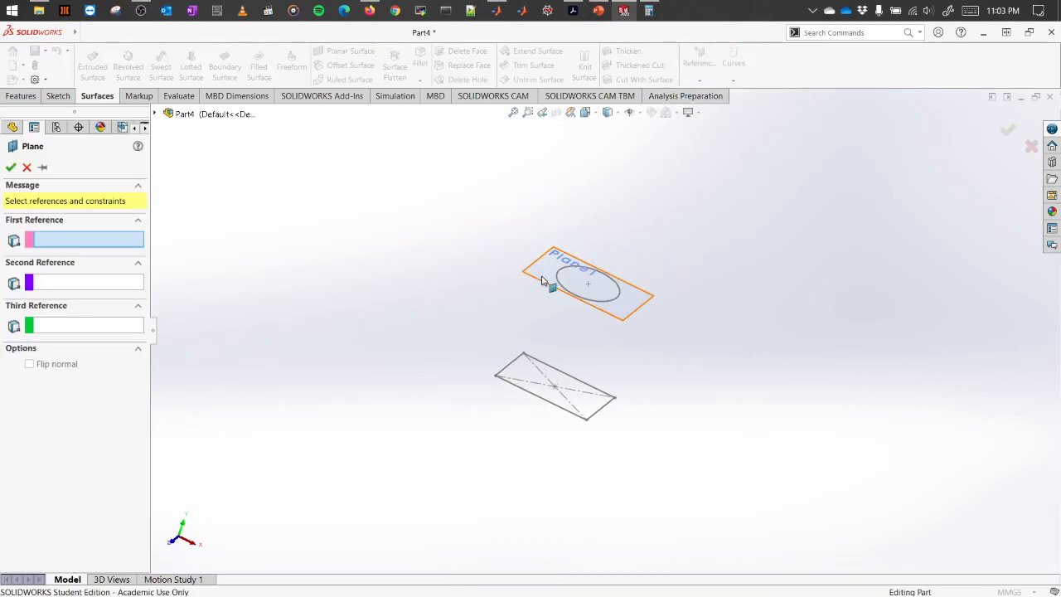
click(547, 266)
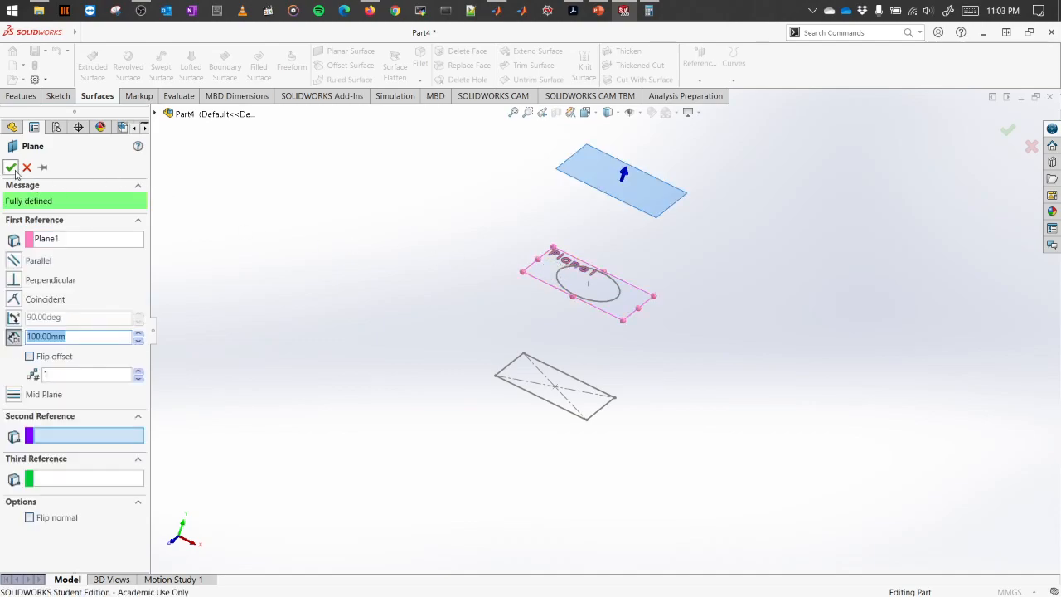
click(11, 166)
Step: Sketch on Plane2 by converting the four outer edges of the base rectangle, and exit the sketch
right_click(623, 191)
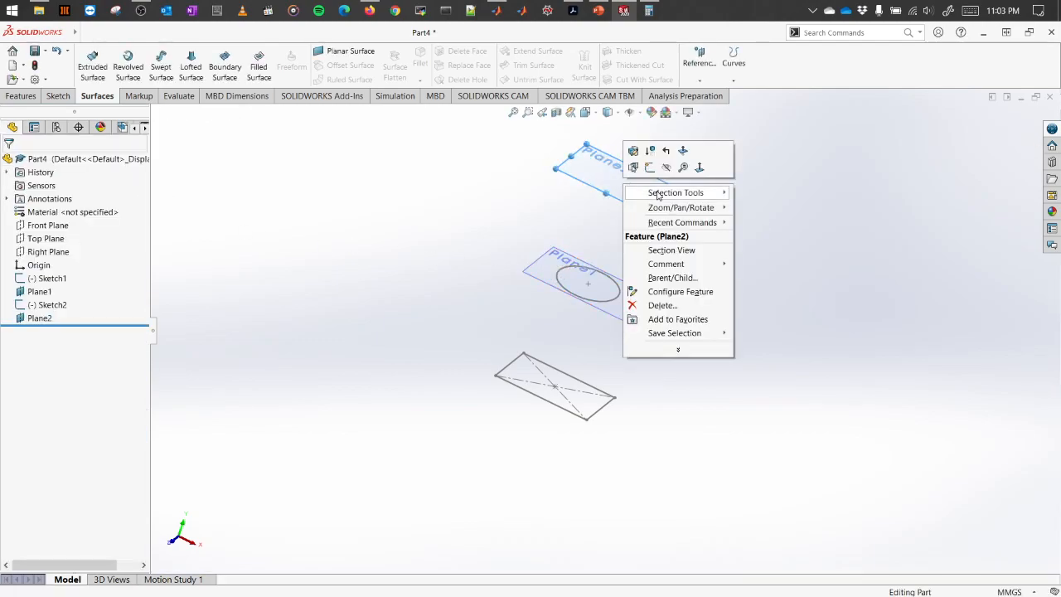
click(649, 167)
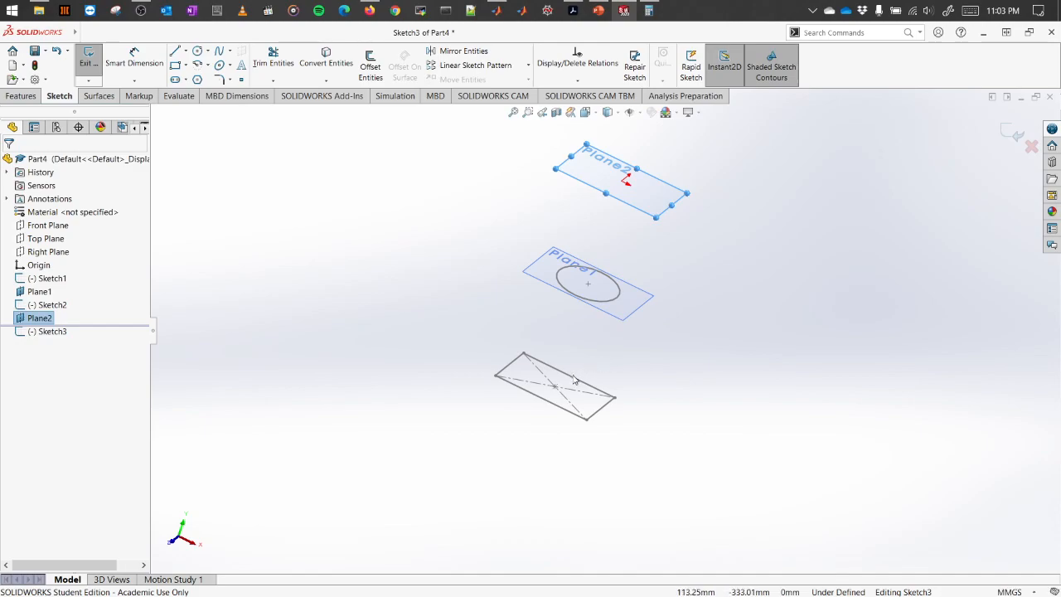
drag(647, 358, 384, 450)
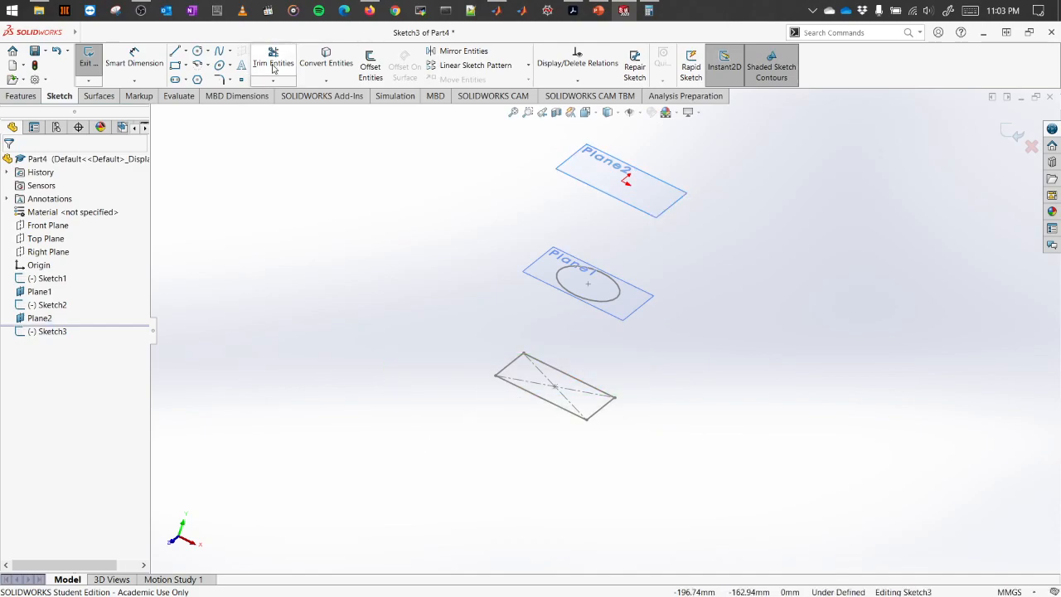
click(331, 62)
click(509, 365)
click(542, 363)
click(531, 396)
click(606, 405)
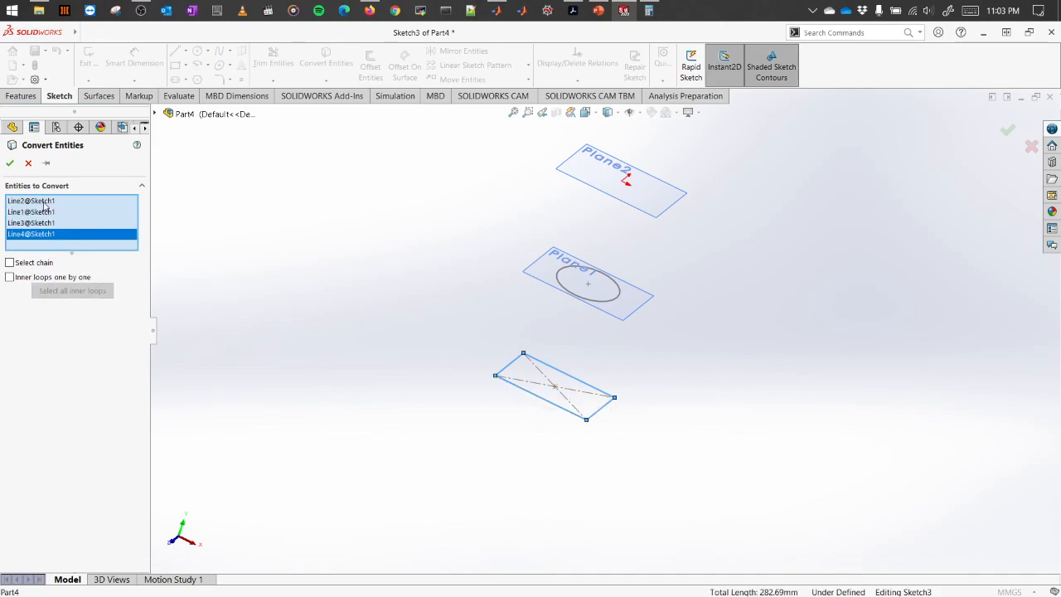
click(11, 164)
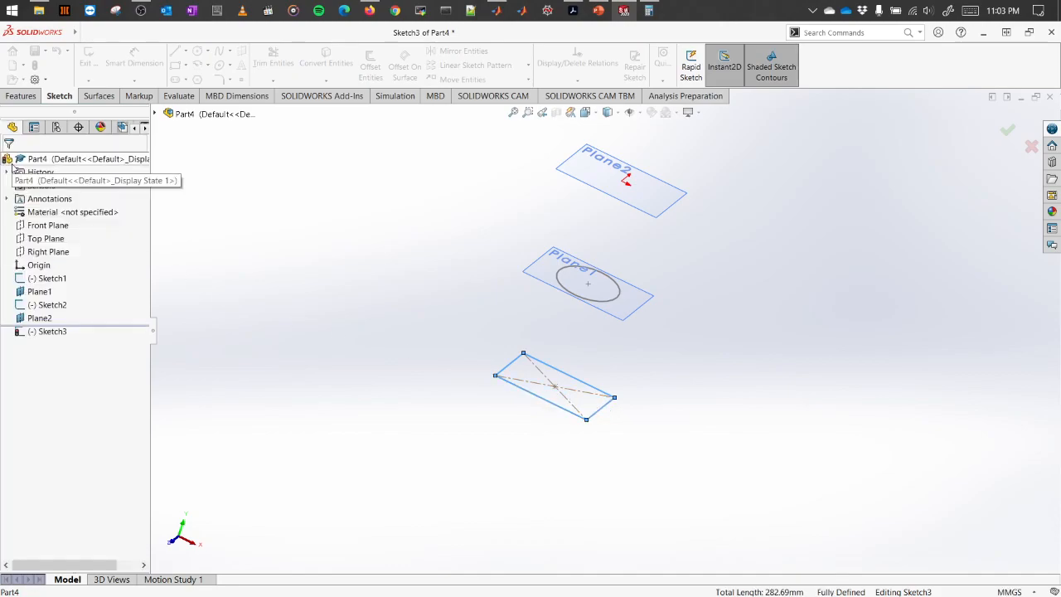
right_click(340, 179)
click(1012, 133)
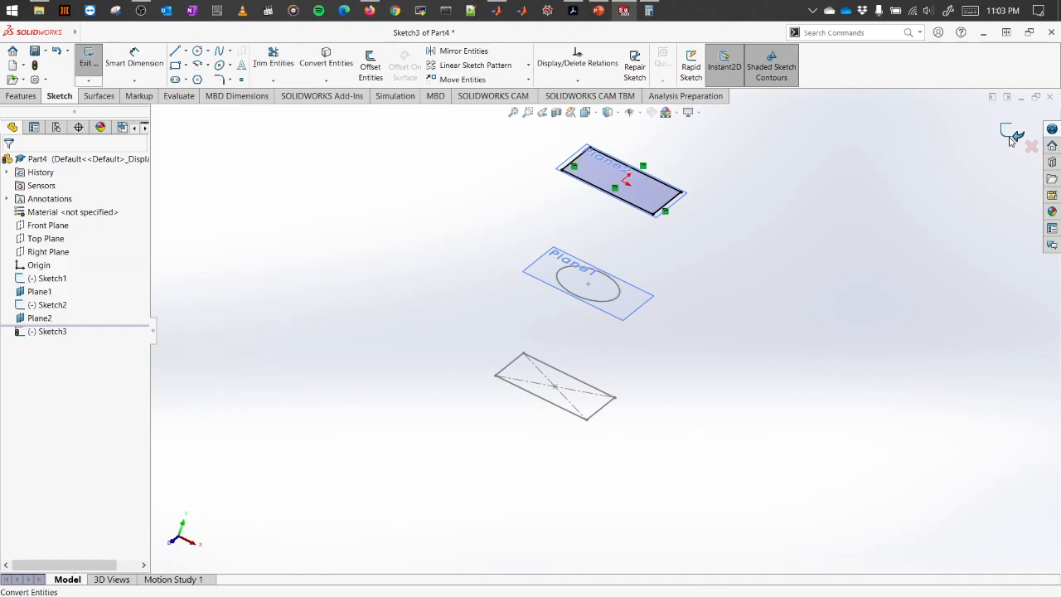
Step: Hide the two offset reference planes, Plane1 and Plane2
click(39, 291)
ctrl+click(39, 318)
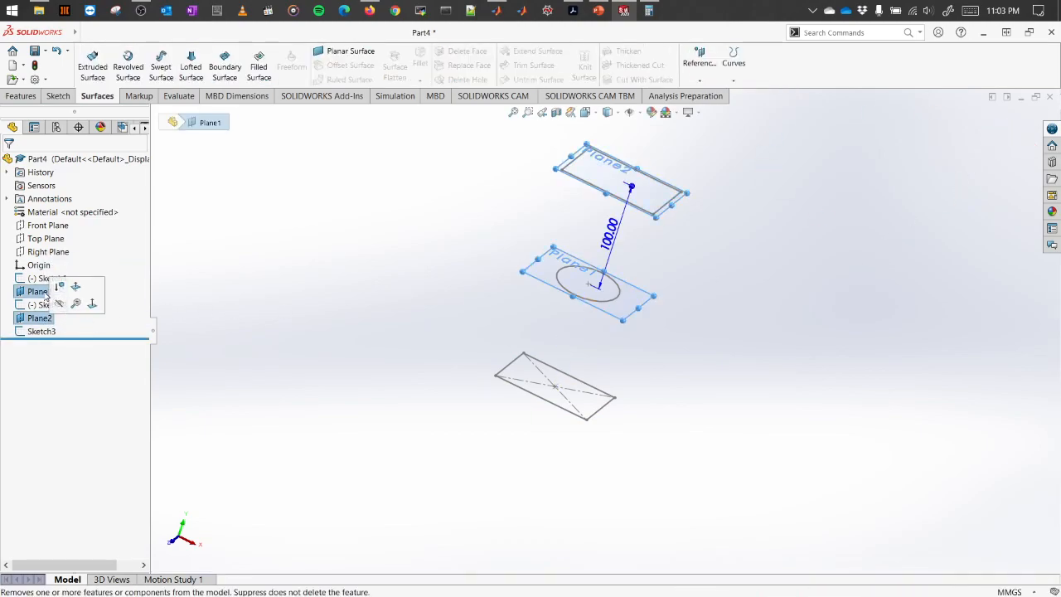
click(60, 307)
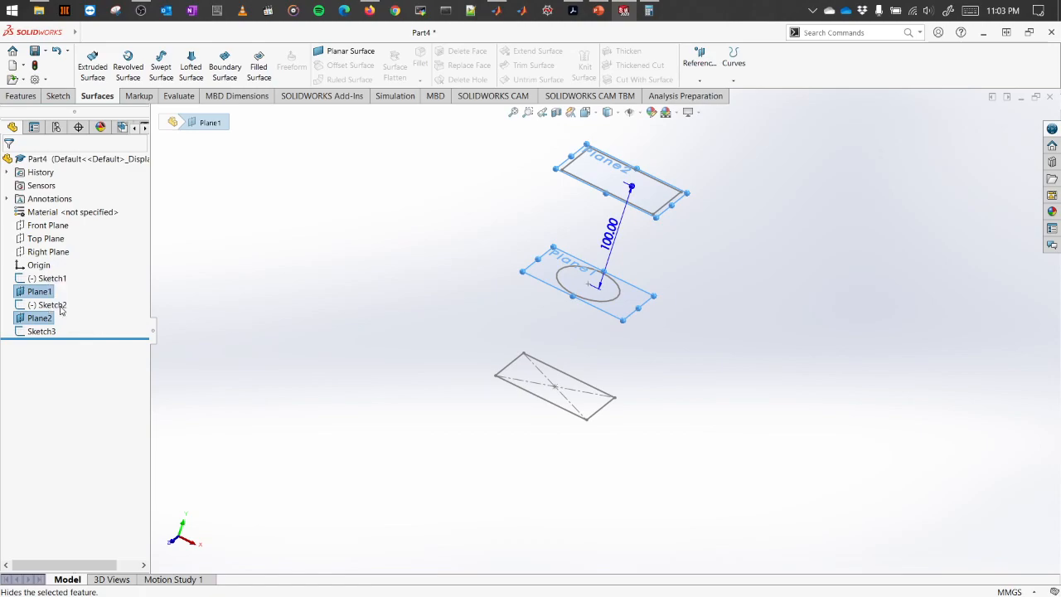
Step: Create a lofted surface using the base rectangle, the middle circle and the upper rectangle as profiles, without guide curves
mouse_move(725, 263)
middle_down()
mouse_move(658, 254)
mouse_move(713, 194)
mouse_move(716, 258)
mouse_move(702, 274)
middle_up()
scroll(702, 274, down, 1)
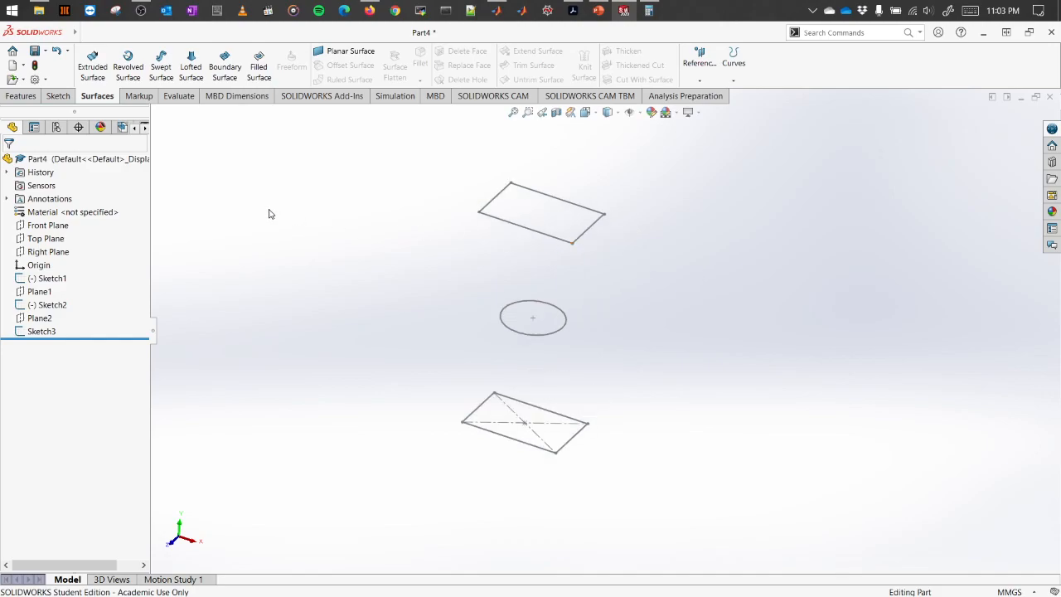
click(193, 83)
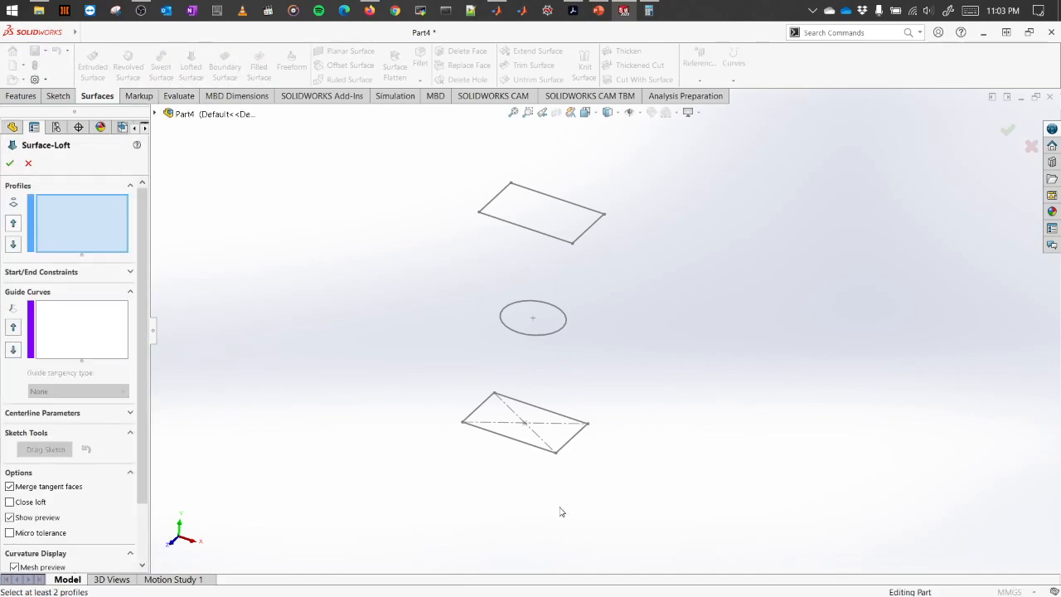
click(556, 454)
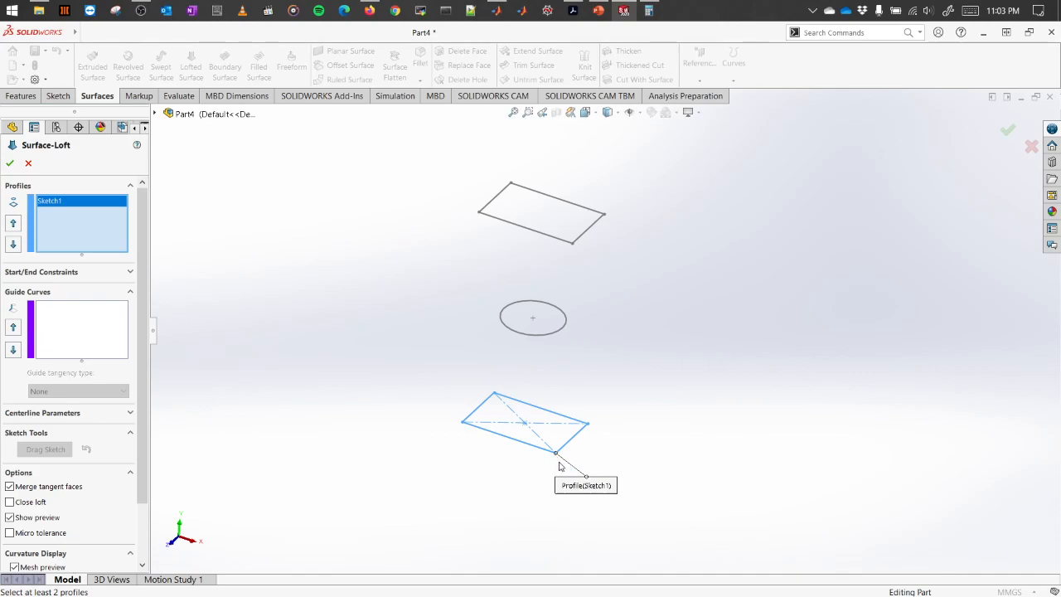
click(551, 336)
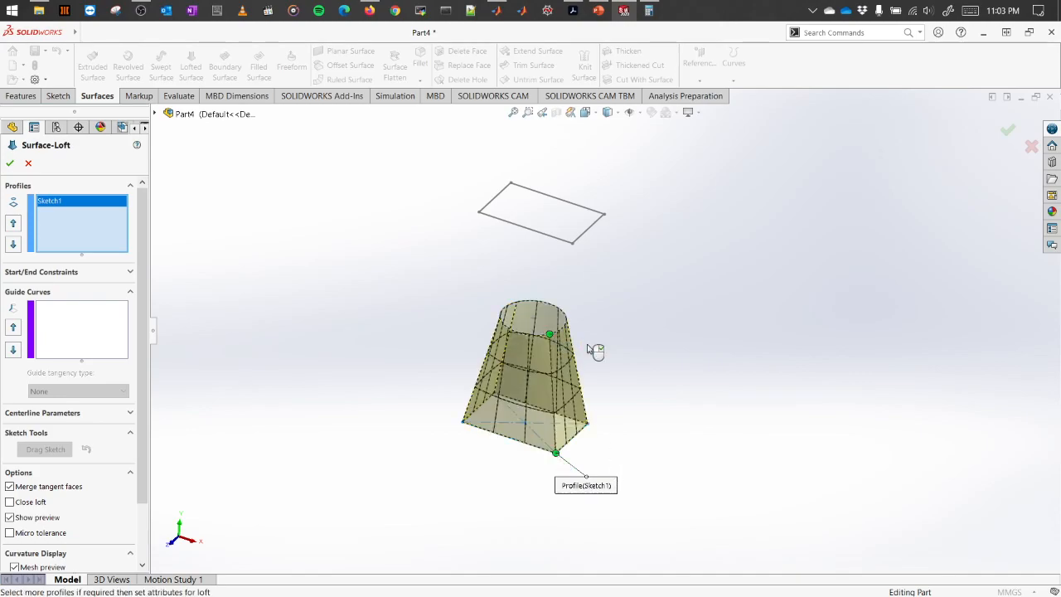
click(572, 246)
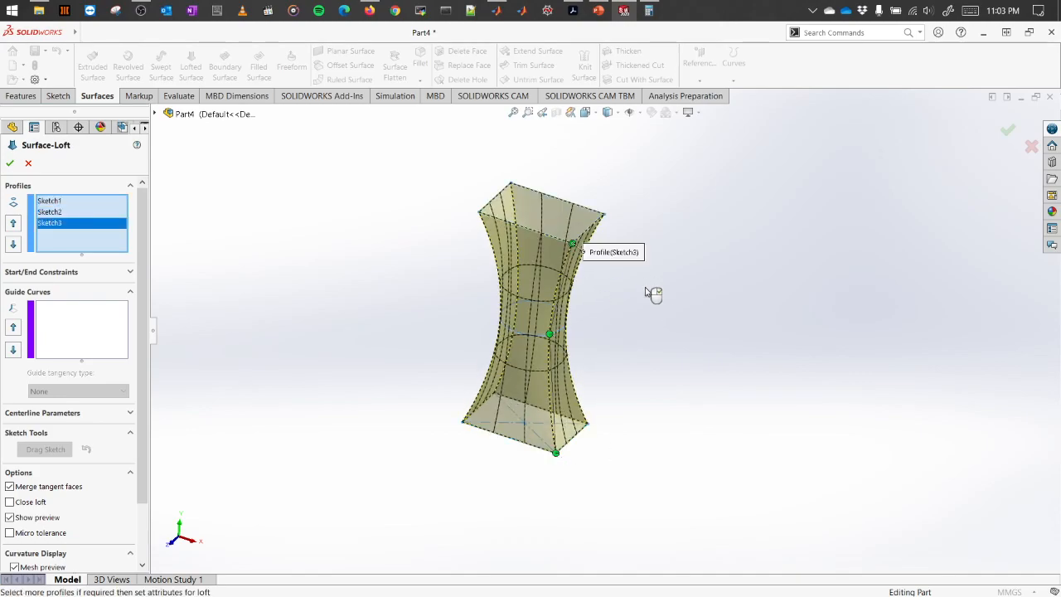
middle_drag(673, 347, 655, 314)
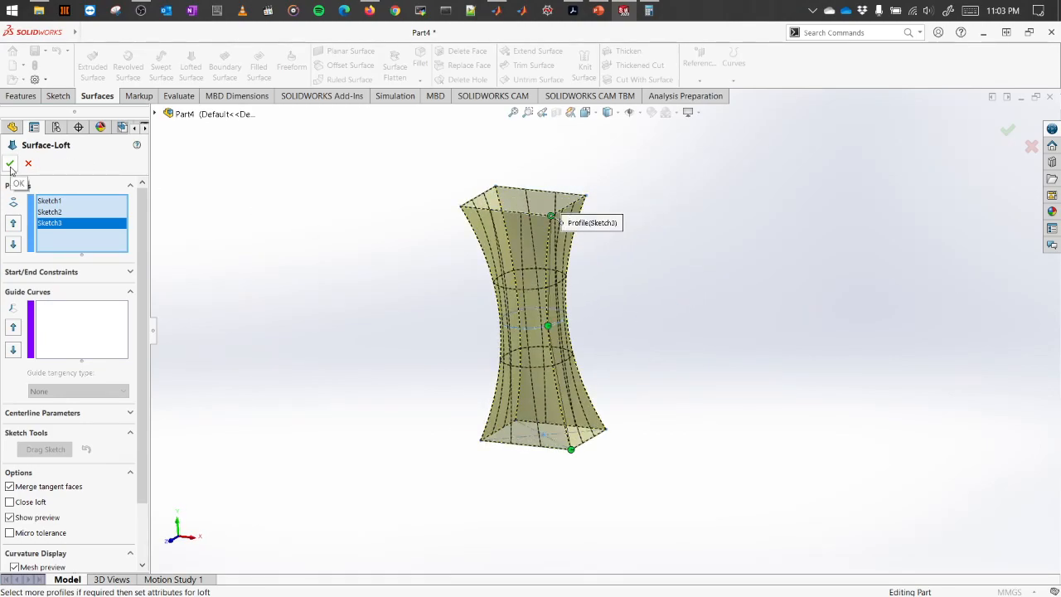
click(9, 164)
mouse_move(481, 332)
middle_down()
mouse_move(323, 266)
mouse_move(422, 339)
mouse_move(500, 439)
mouse_move(365, 512)
mouse_move(485, 445)
mouse_move(493, 526)
mouse_move(570, 470)
mouse_move(583, 253)
mouse_move(433, 351)
mouse_move(724, 284)
mouse_move(864, 440)
mouse_move(762, 547)
mouse_move(588, 336)
mouse_move(591, 379)
mouse_move(649, 459)
mouse_move(618, 443)
middle_up()
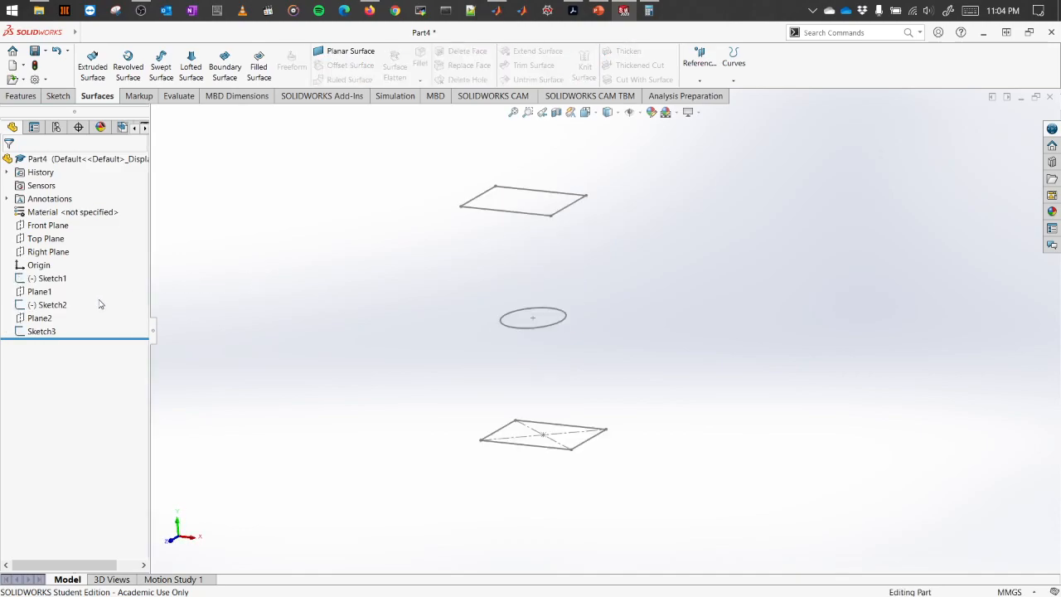
Step: Open a new sketch on the Front Plane and view it face-on
middle_drag(591, 318, 618, 315)
click(48, 233)
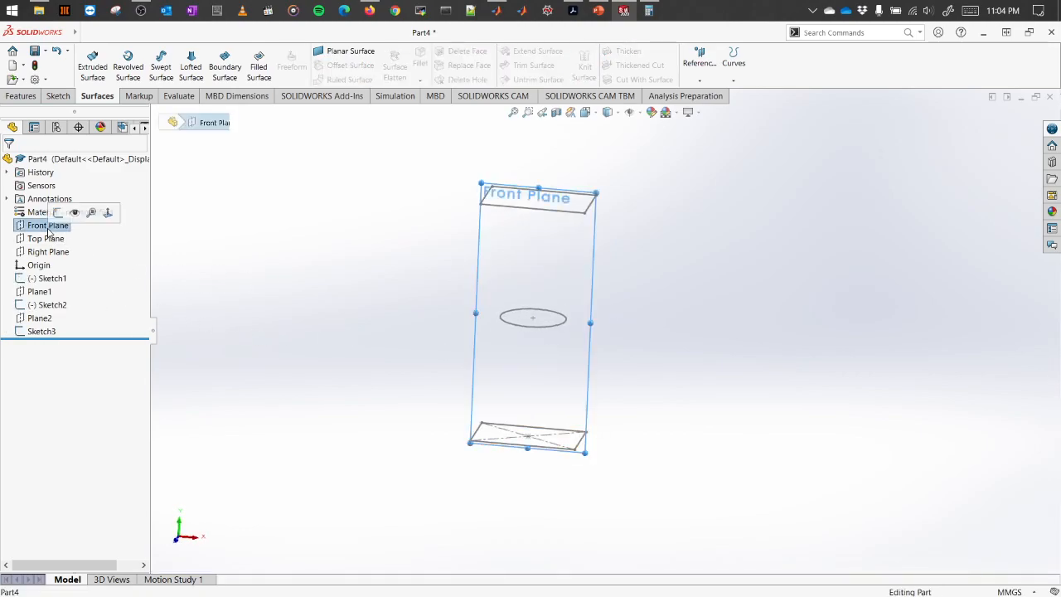
mouse_move(433, 400)
middle_down()
mouse_move(381, 419)
mouse_move(420, 402)
middle_up()
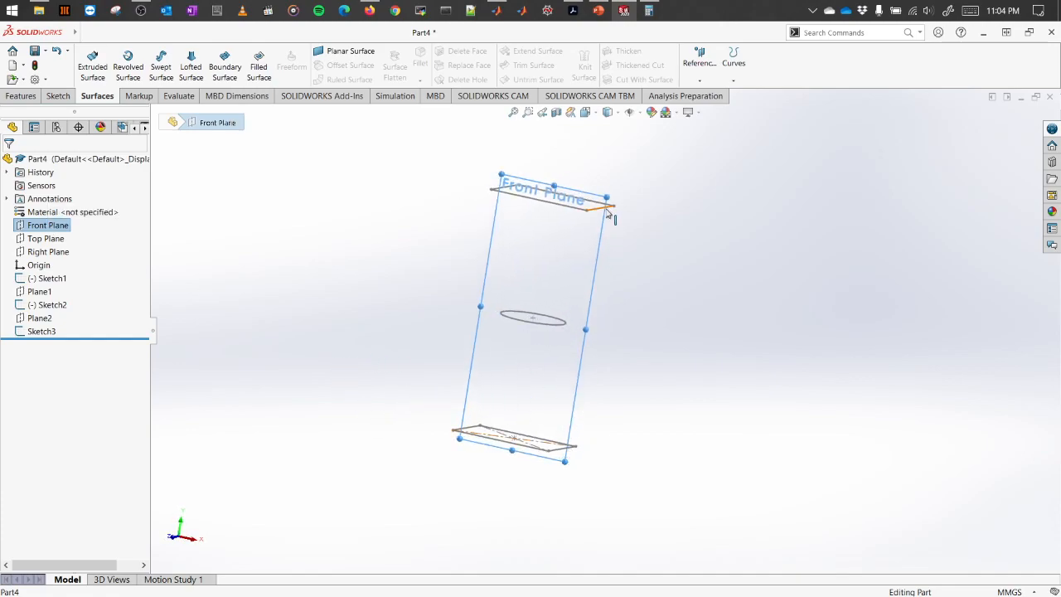
right_click(47, 227)
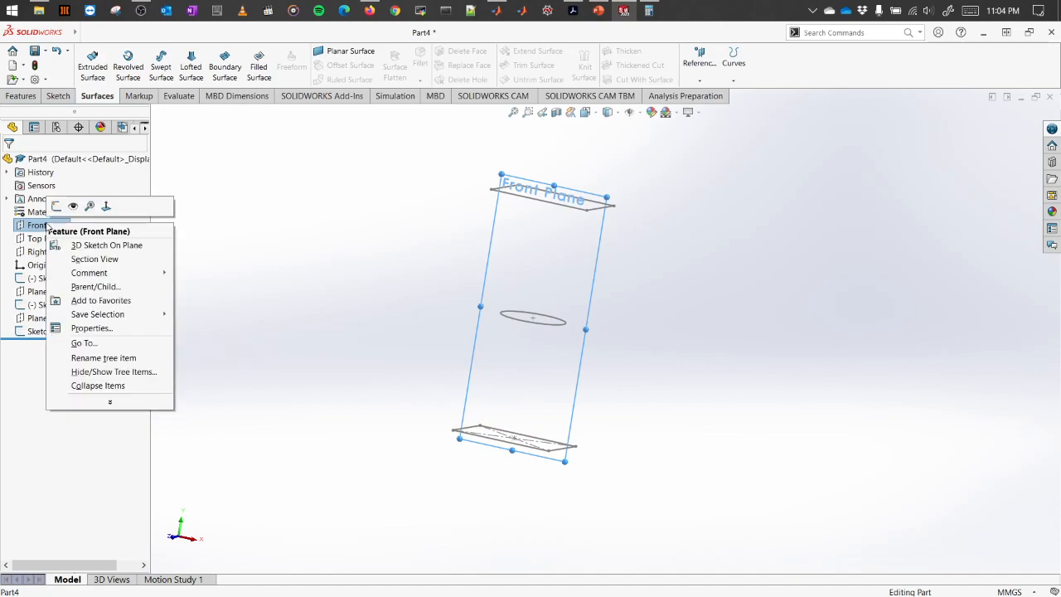
click(56, 206)
right_click(54, 231)
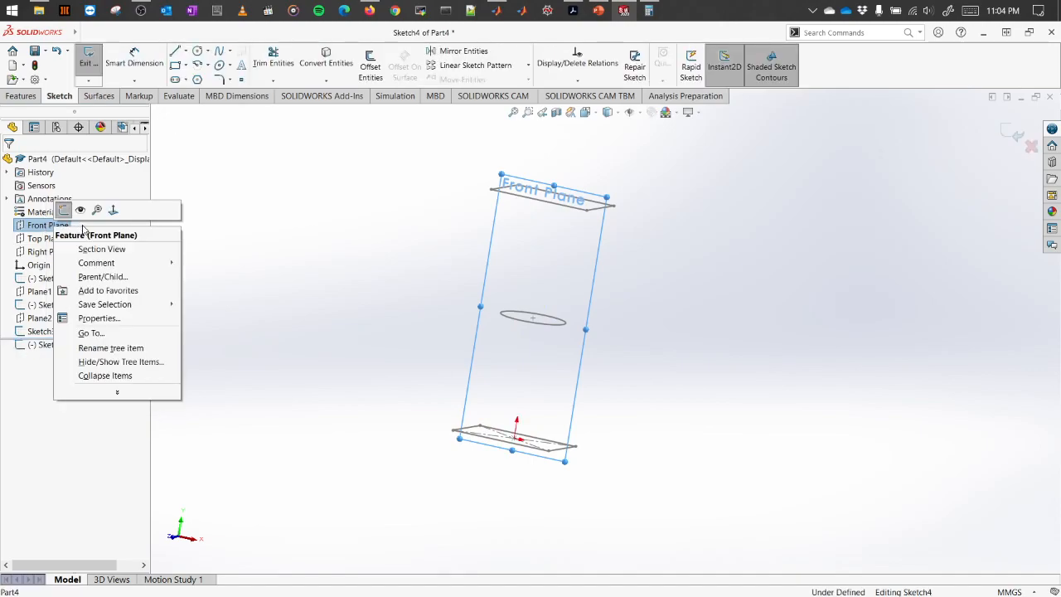
click(80, 208)
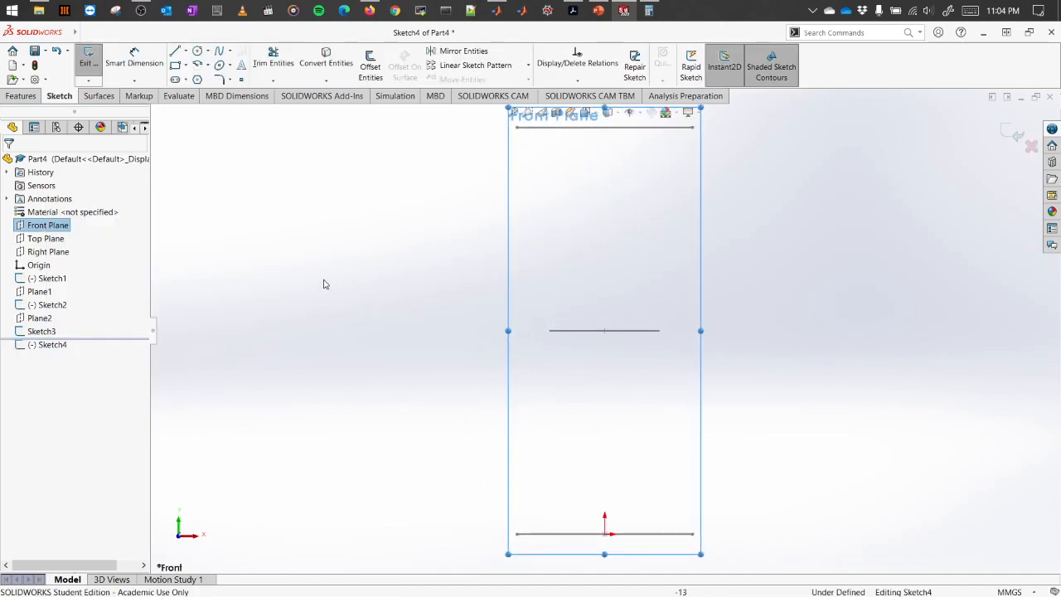
Step: Draw a wavy five-point spline from the upper rectangle's right edge through the circle's right edge to the base rectangle's right edge, and exit the sketch
click(219, 51)
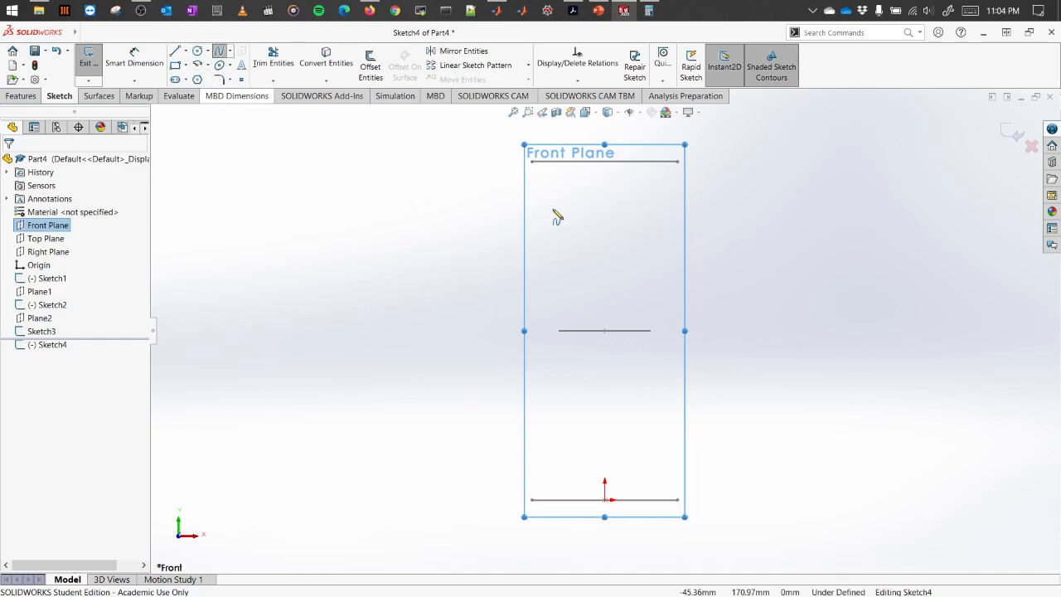
click(677, 163)
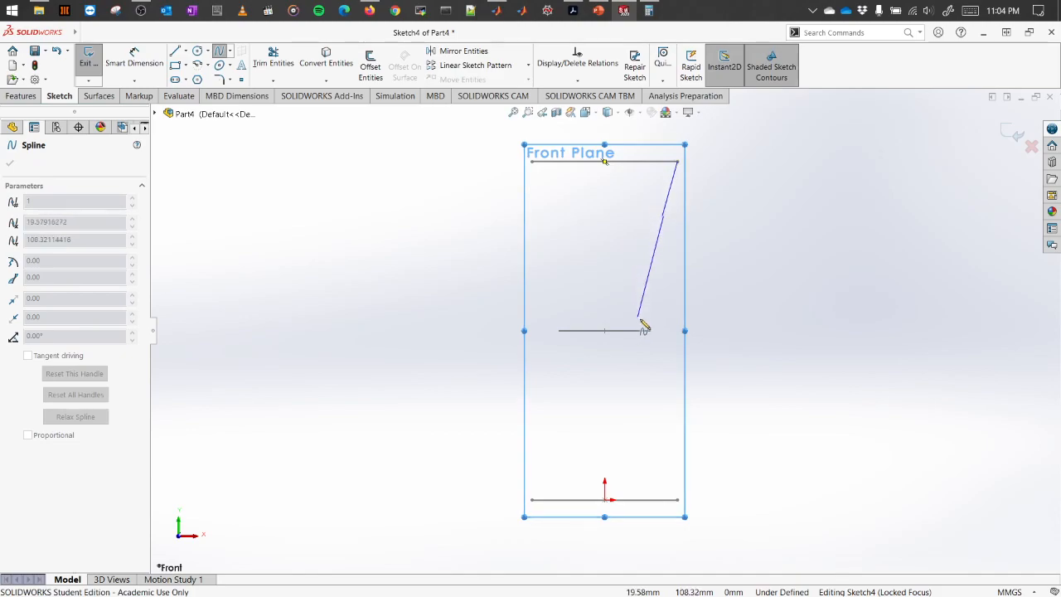
click(700, 235)
click(651, 330)
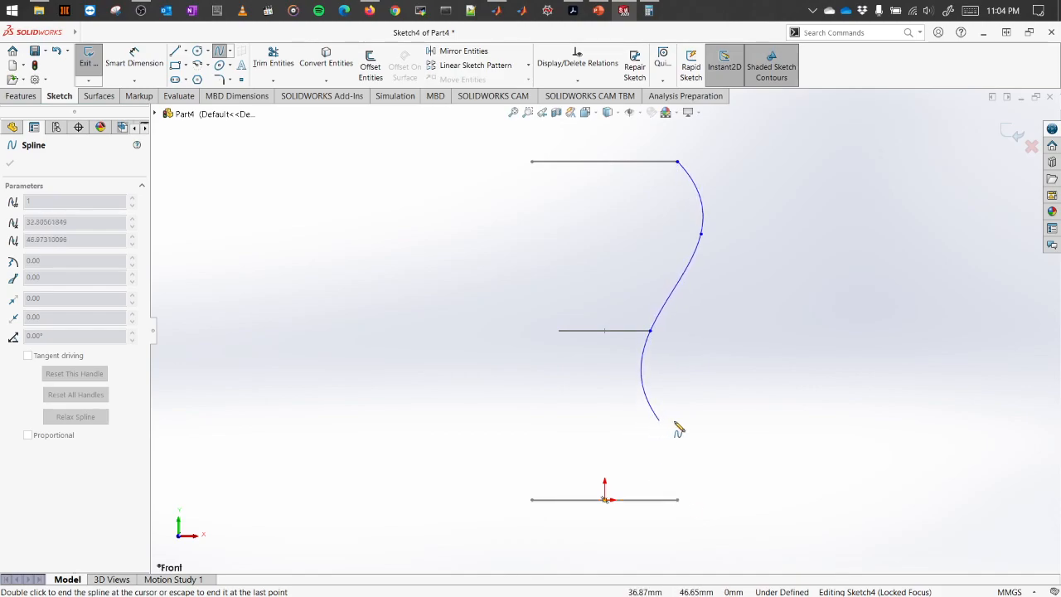
click(669, 363)
double_click(678, 500)
key(Escape)
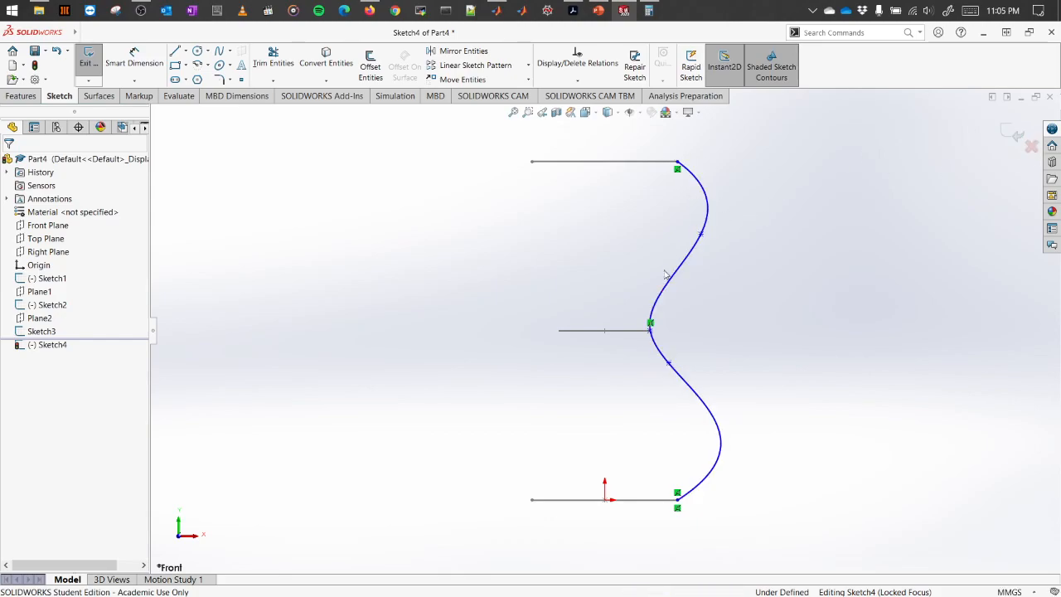
click(1011, 134)
Step: Start a lofted surface with the base rectangle, the circle and the upper rectangle as profiles, picked near matching corners
mouse_move(892, 315)
middle_down()
mouse_move(830, 365)
mouse_move(843, 383)
middle_up()
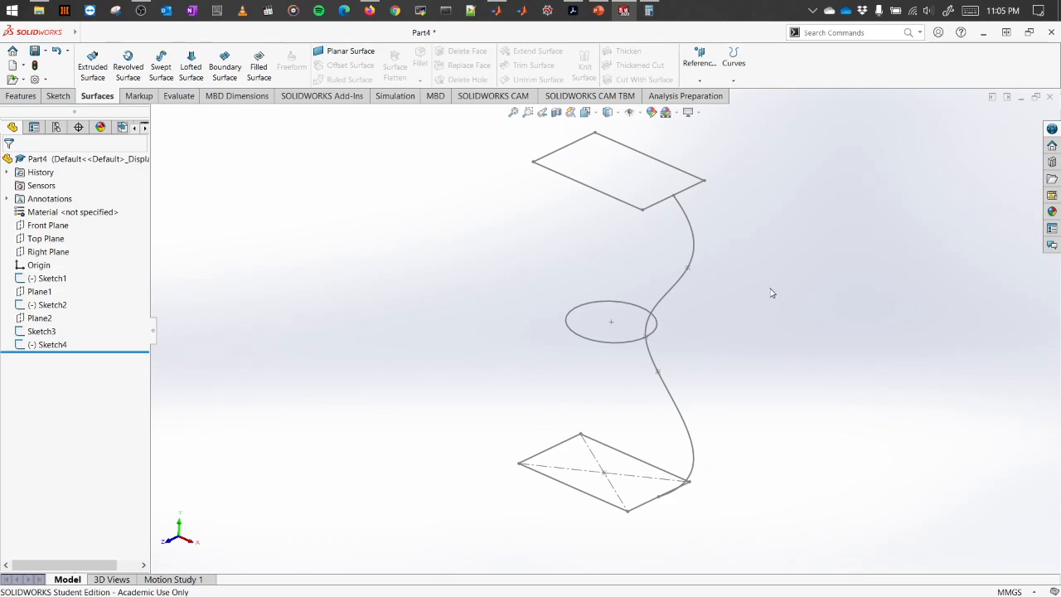
click(191, 71)
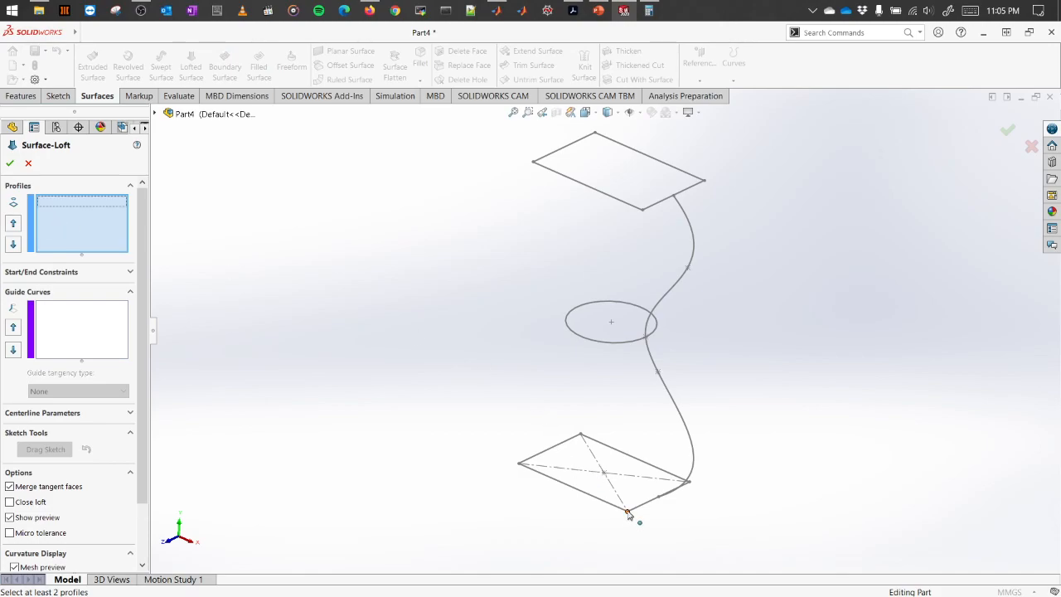
click(628, 512)
click(632, 345)
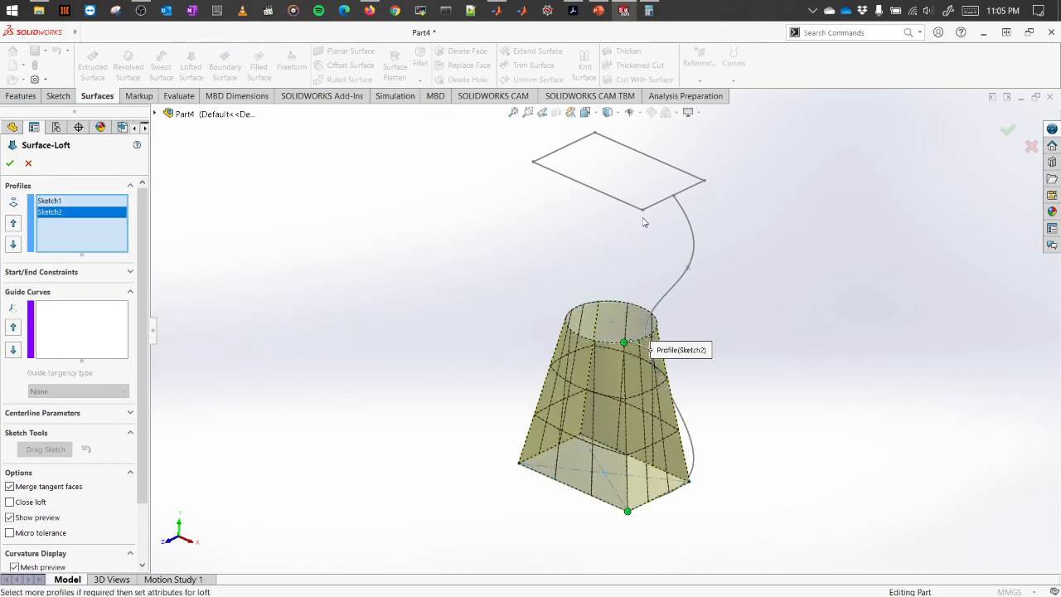
click(643, 214)
mouse_move(770, 304)
middle_down()
mouse_move(810, 276)
mouse_move(765, 254)
mouse_move(788, 299)
middle_up()
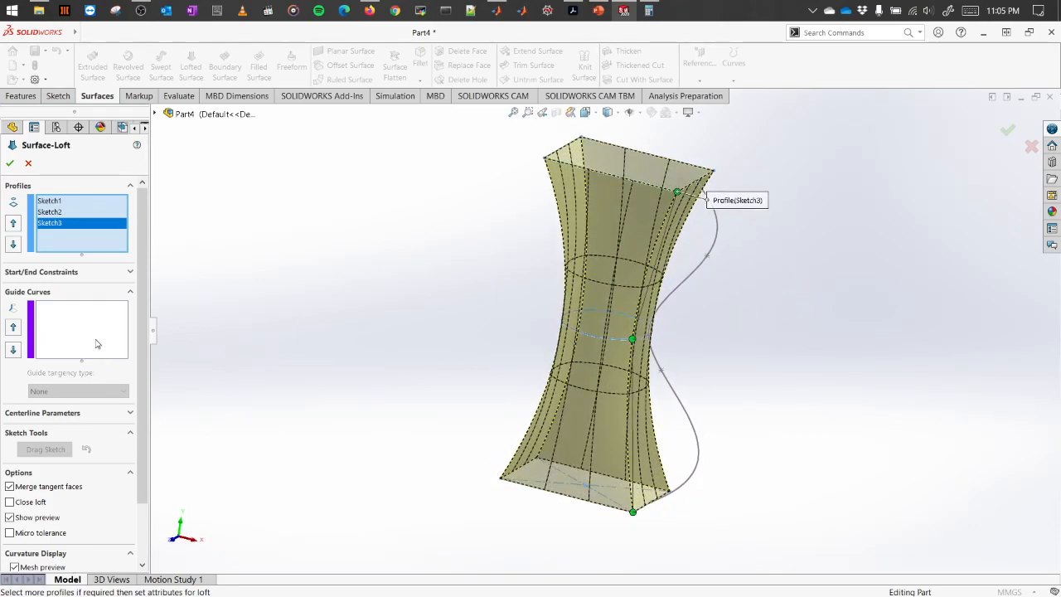
Step: Add the wavy spline as the loft's guide curve, with influence To Next Guide, and accept the lofted surface
click(71, 321)
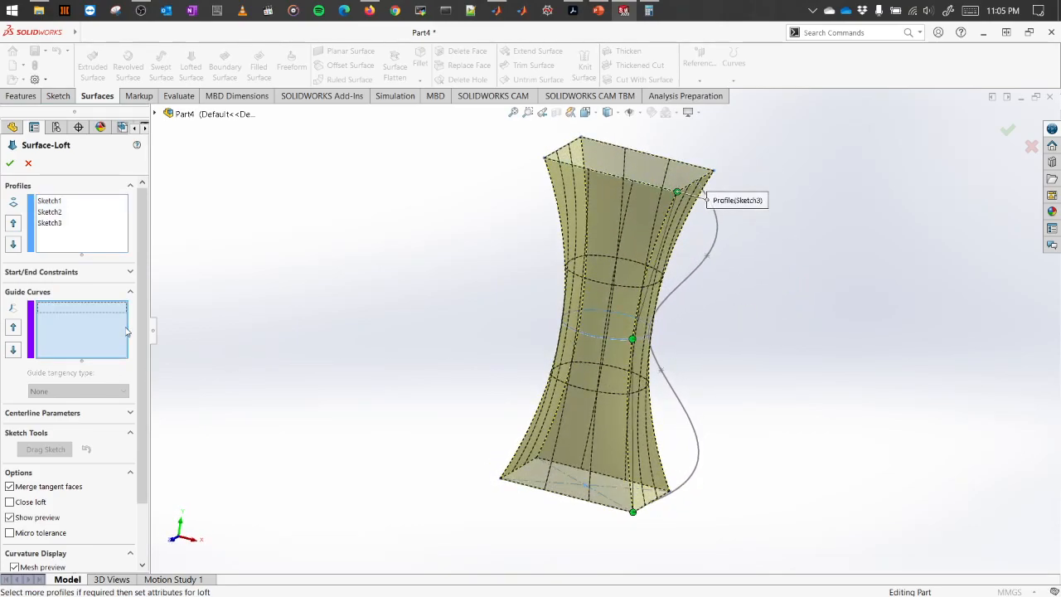
click(718, 246)
mouse_move(834, 350)
middle_down()
mouse_move(873, 324)
mouse_move(844, 347)
mouse_move(809, 339)
mouse_move(845, 329)
mouse_move(790, 349)
mouse_move(861, 363)
mouse_move(831, 289)
mouse_move(859, 314)
mouse_move(858, 305)
middle_up()
middle_drag(835, 306, 749, 264)
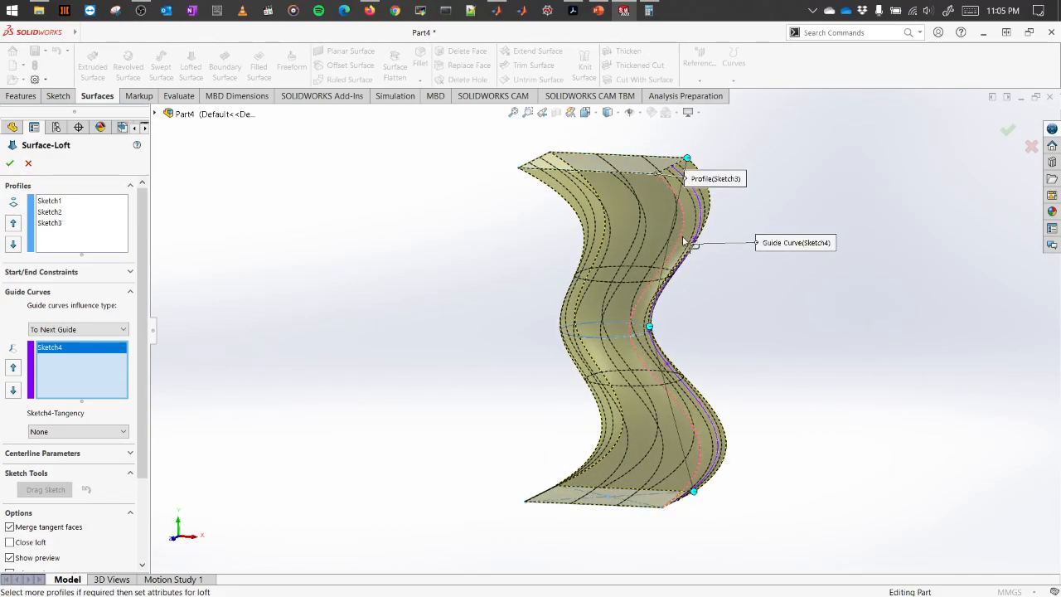
middle_drag(749, 263, 764, 235)
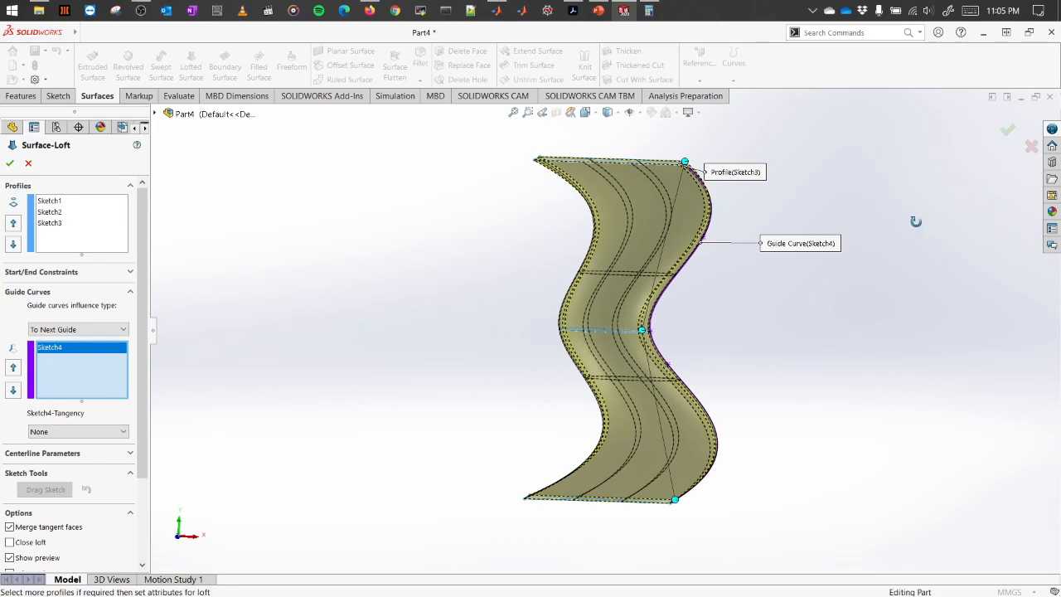
middle_drag(921, 221, 894, 284)
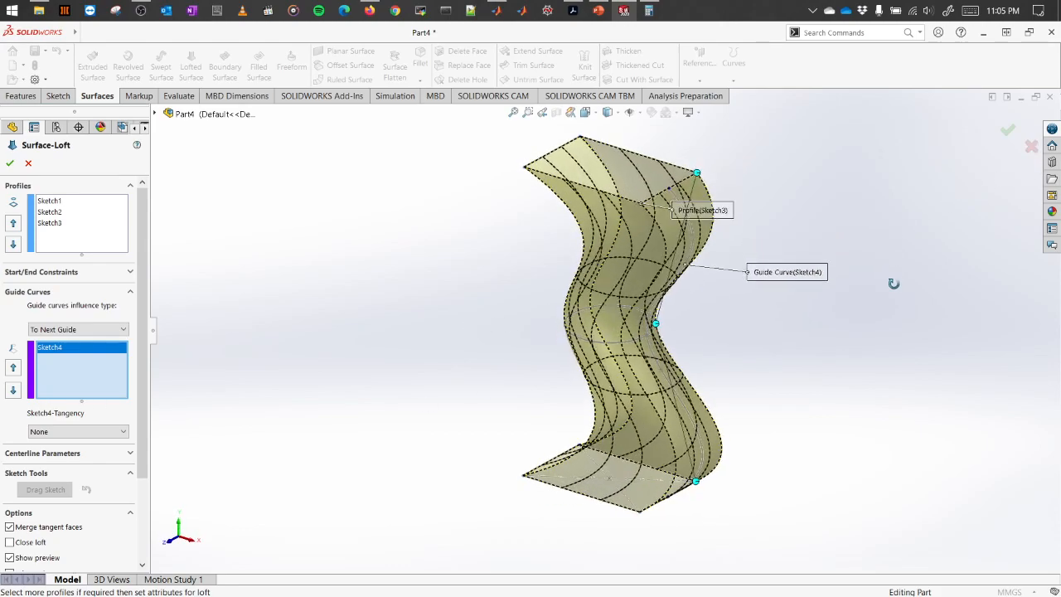
click(1008, 133)
mouse_move(864, 359)
middle_down()
mouse_move(840, 379)
mouse_move(765, 370)
mouse_move(792, 289)
mouse_move(795, 220)
mouse_move(716, 262)
mouse_move(673, 438)
mouse_move(369, 393)
mouse_move(510, 390)
middle_up()
mouse_move(770, 322)
middle_down()
mouse_move(706, 374)
mouse_move(732, 335)
mouse_move(741, 417)
mouse_move(758, 391)
middle_up()
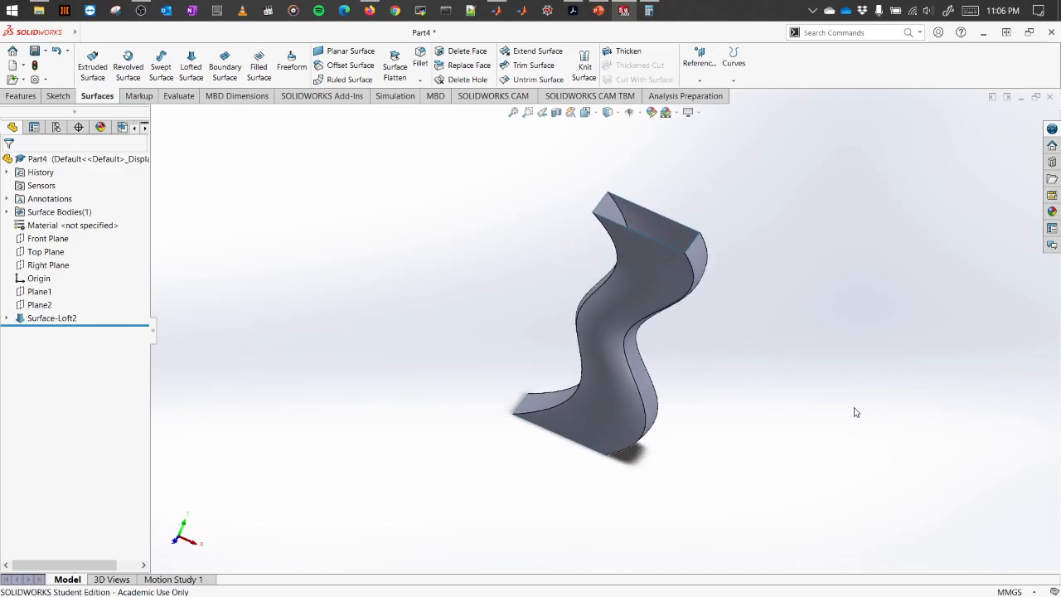